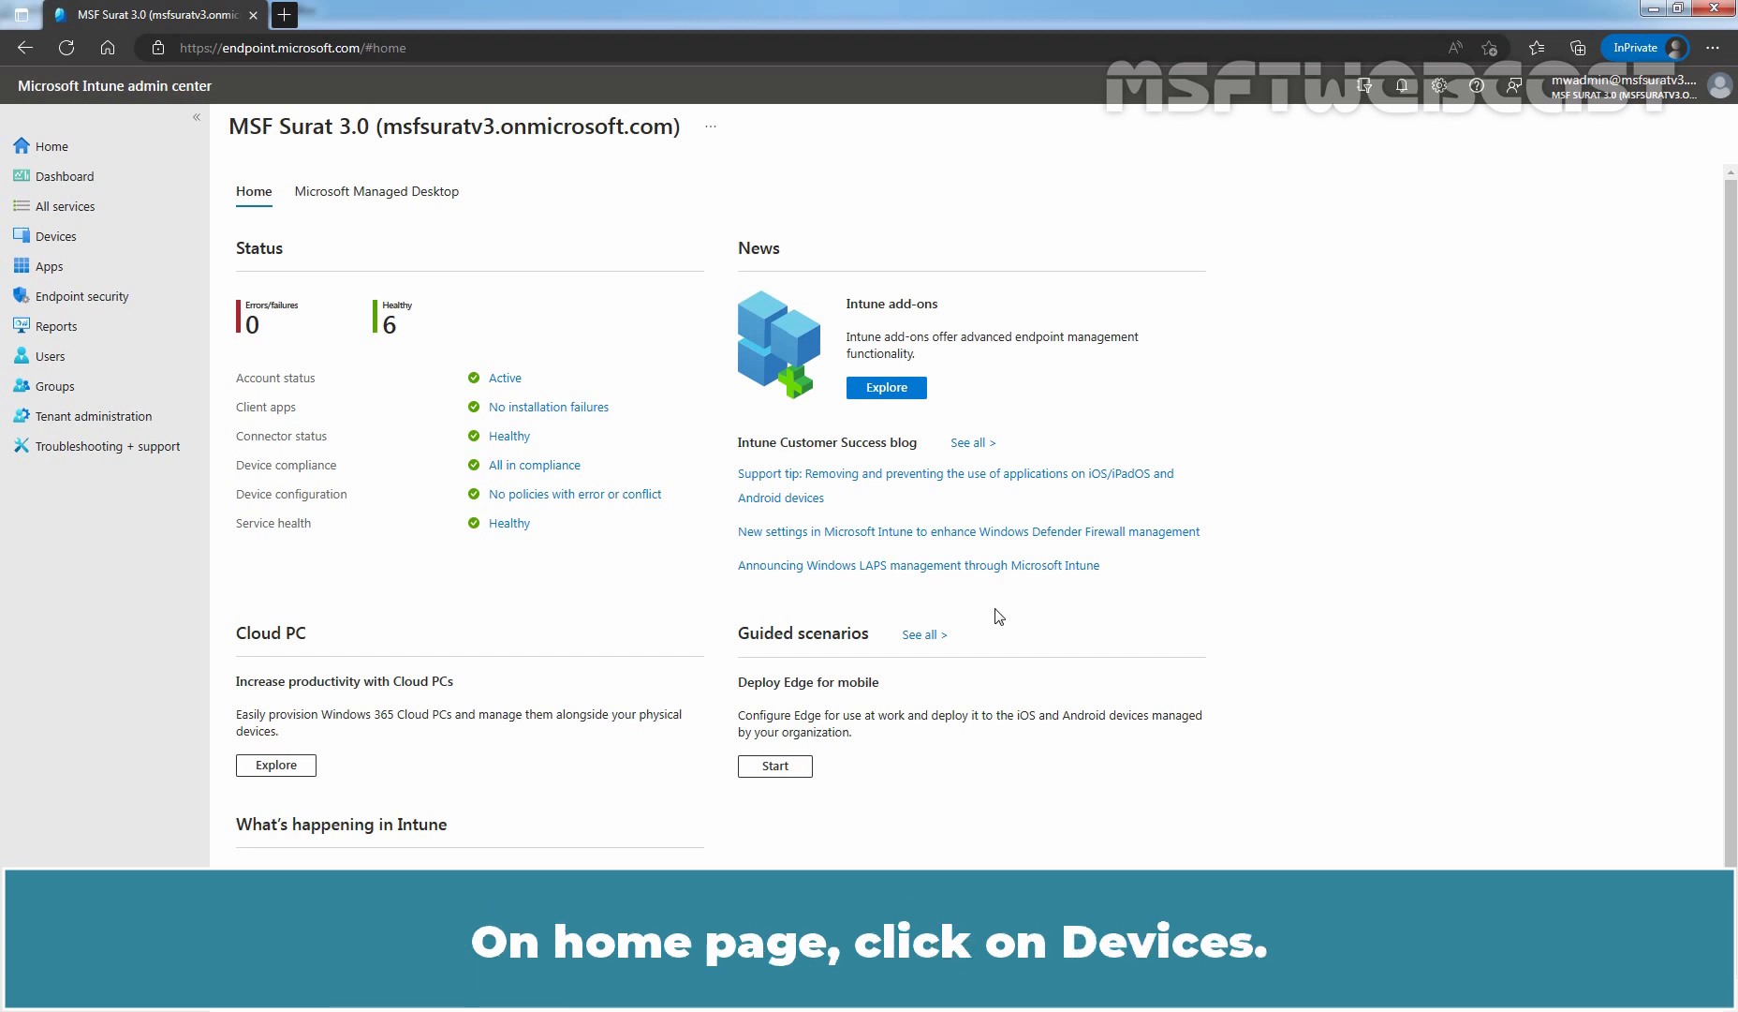
Start a new device configuration profile for Windows 10 and later, using the Settings catalog profile type.
click(58, 240)
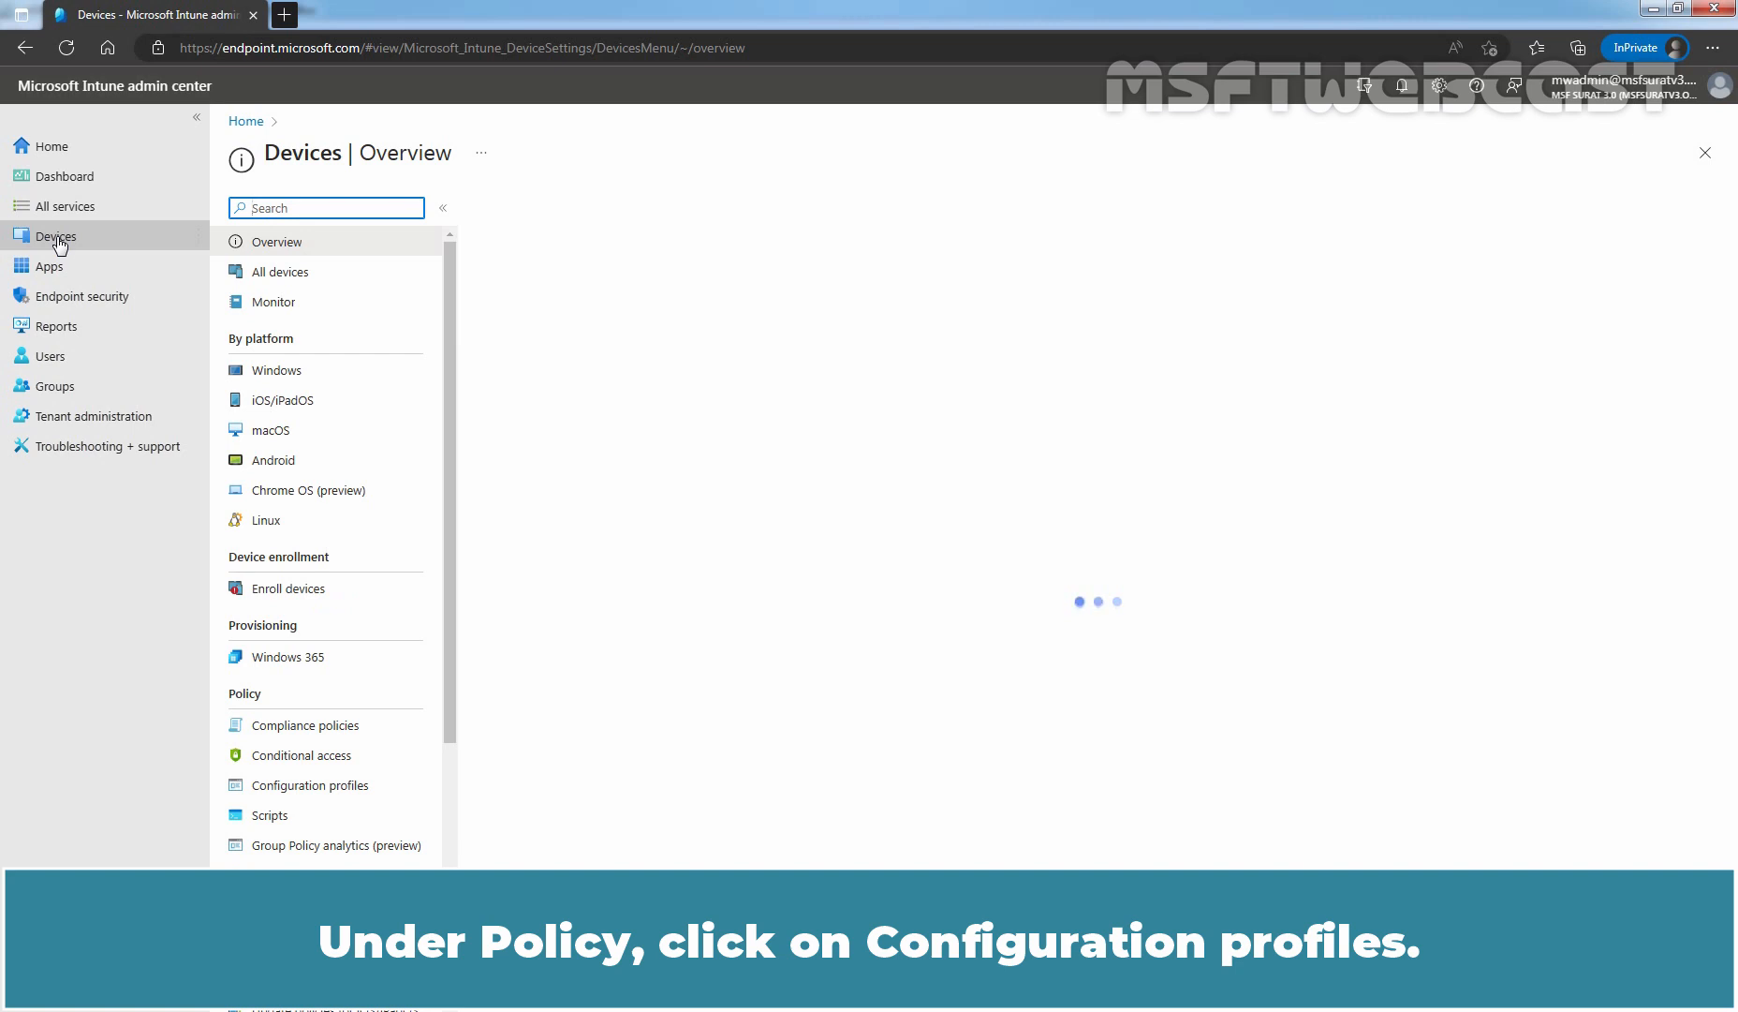
click(351, 787)
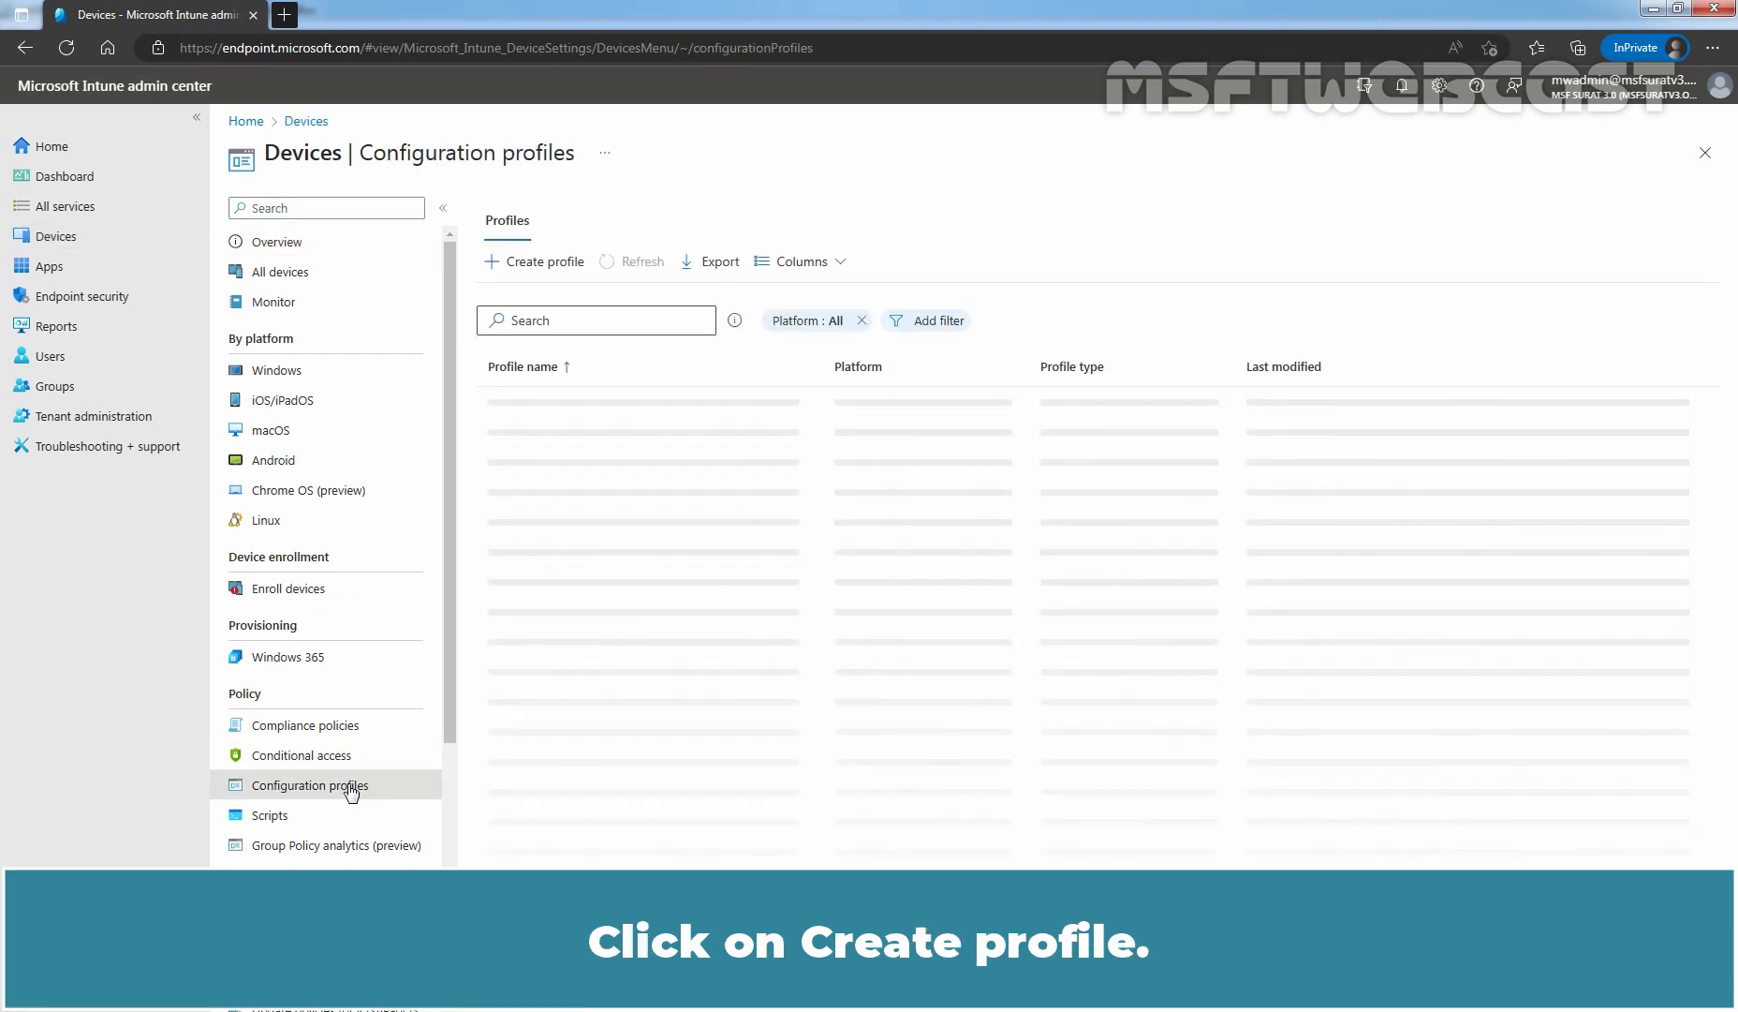
click(545, 264)
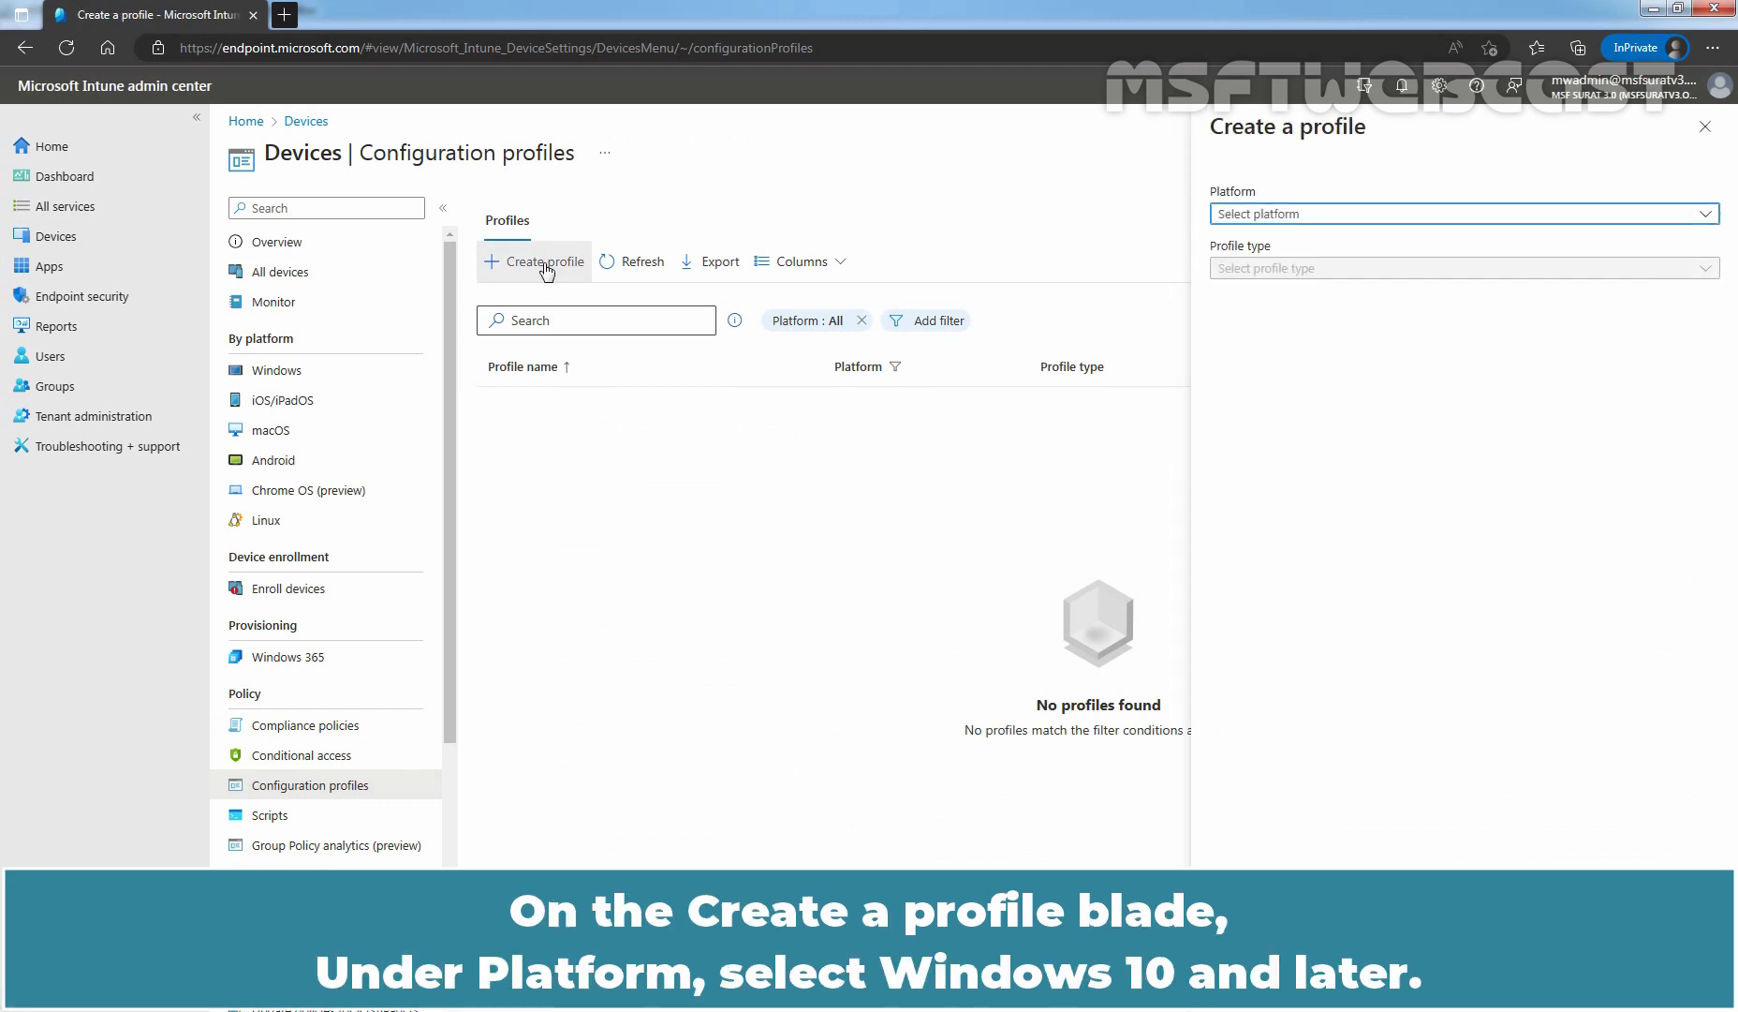
click(1314, 222)
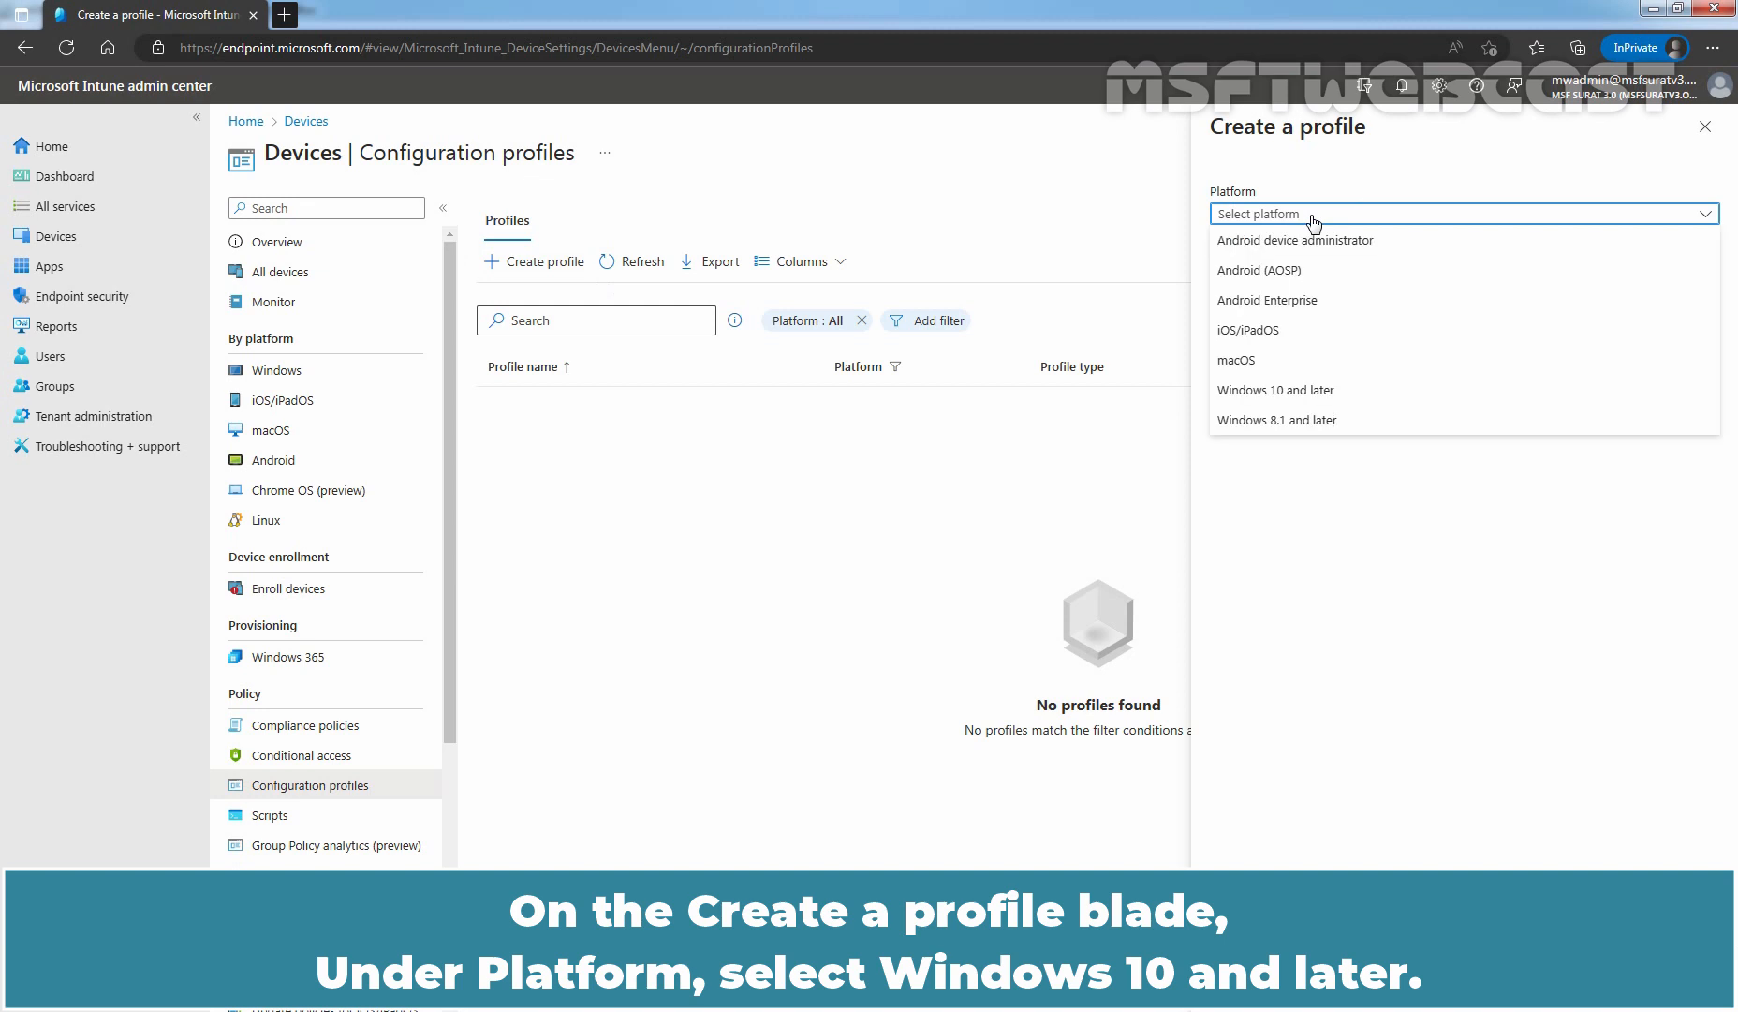
click(1342, 400)
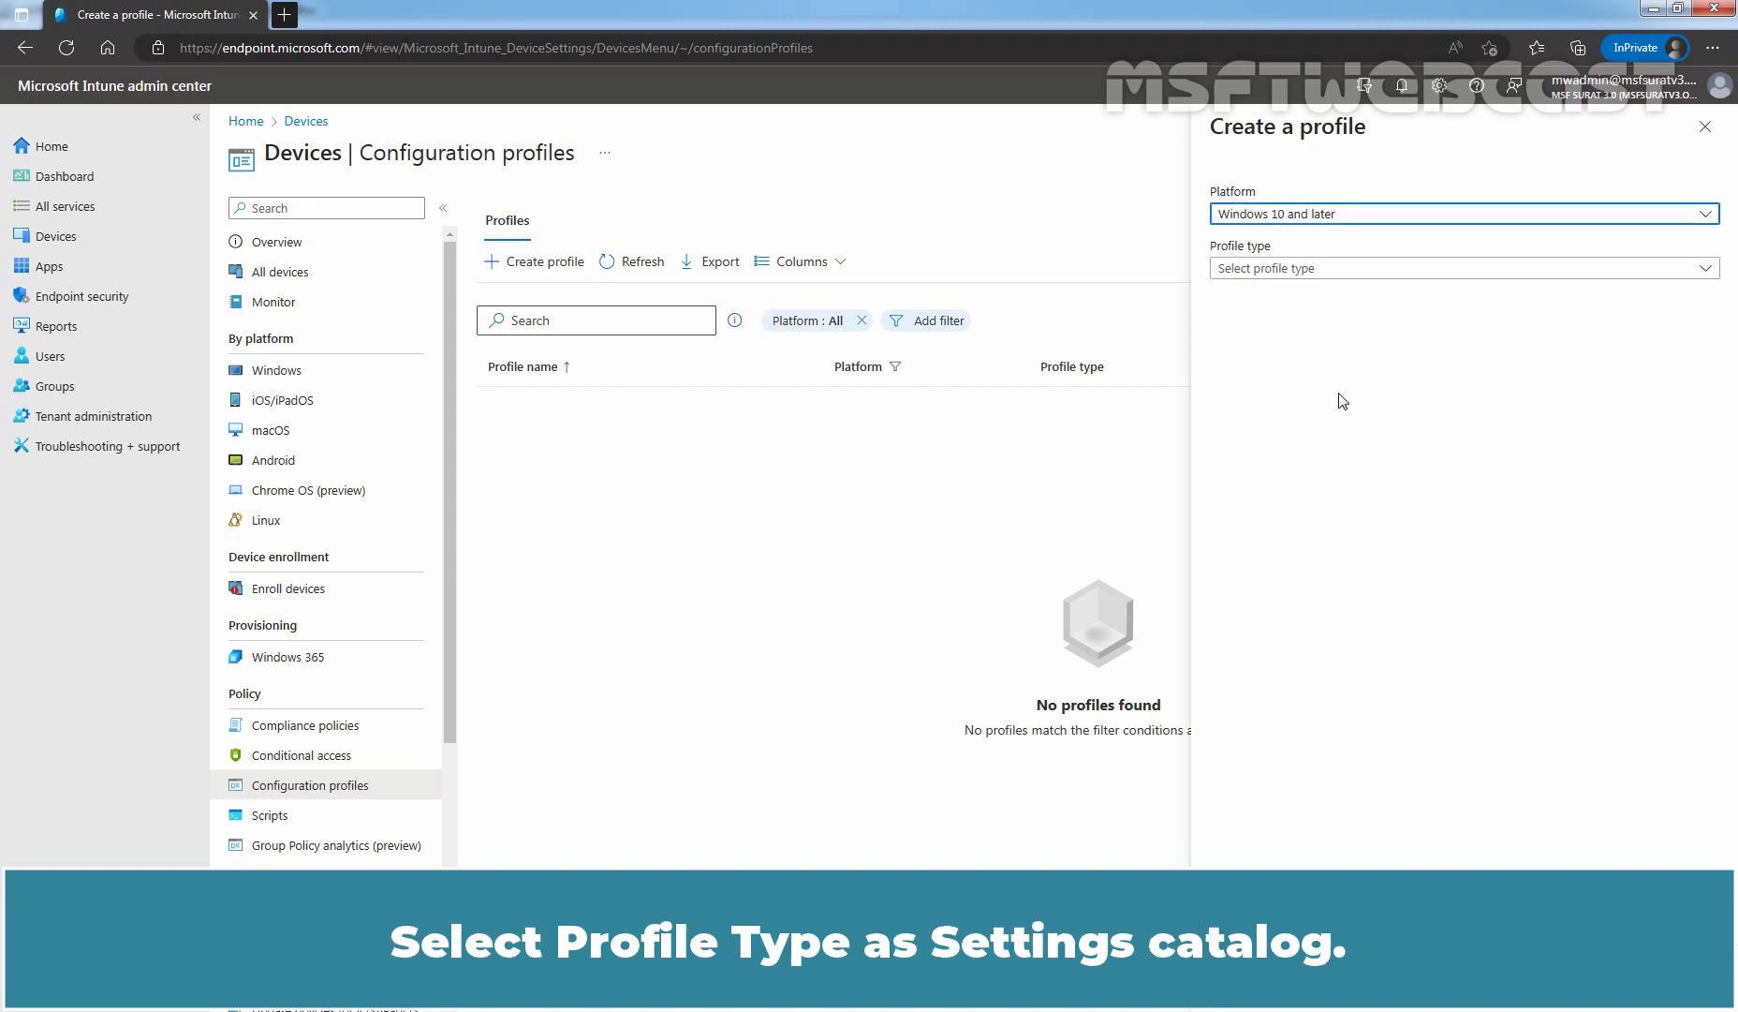
click(1252, 271)
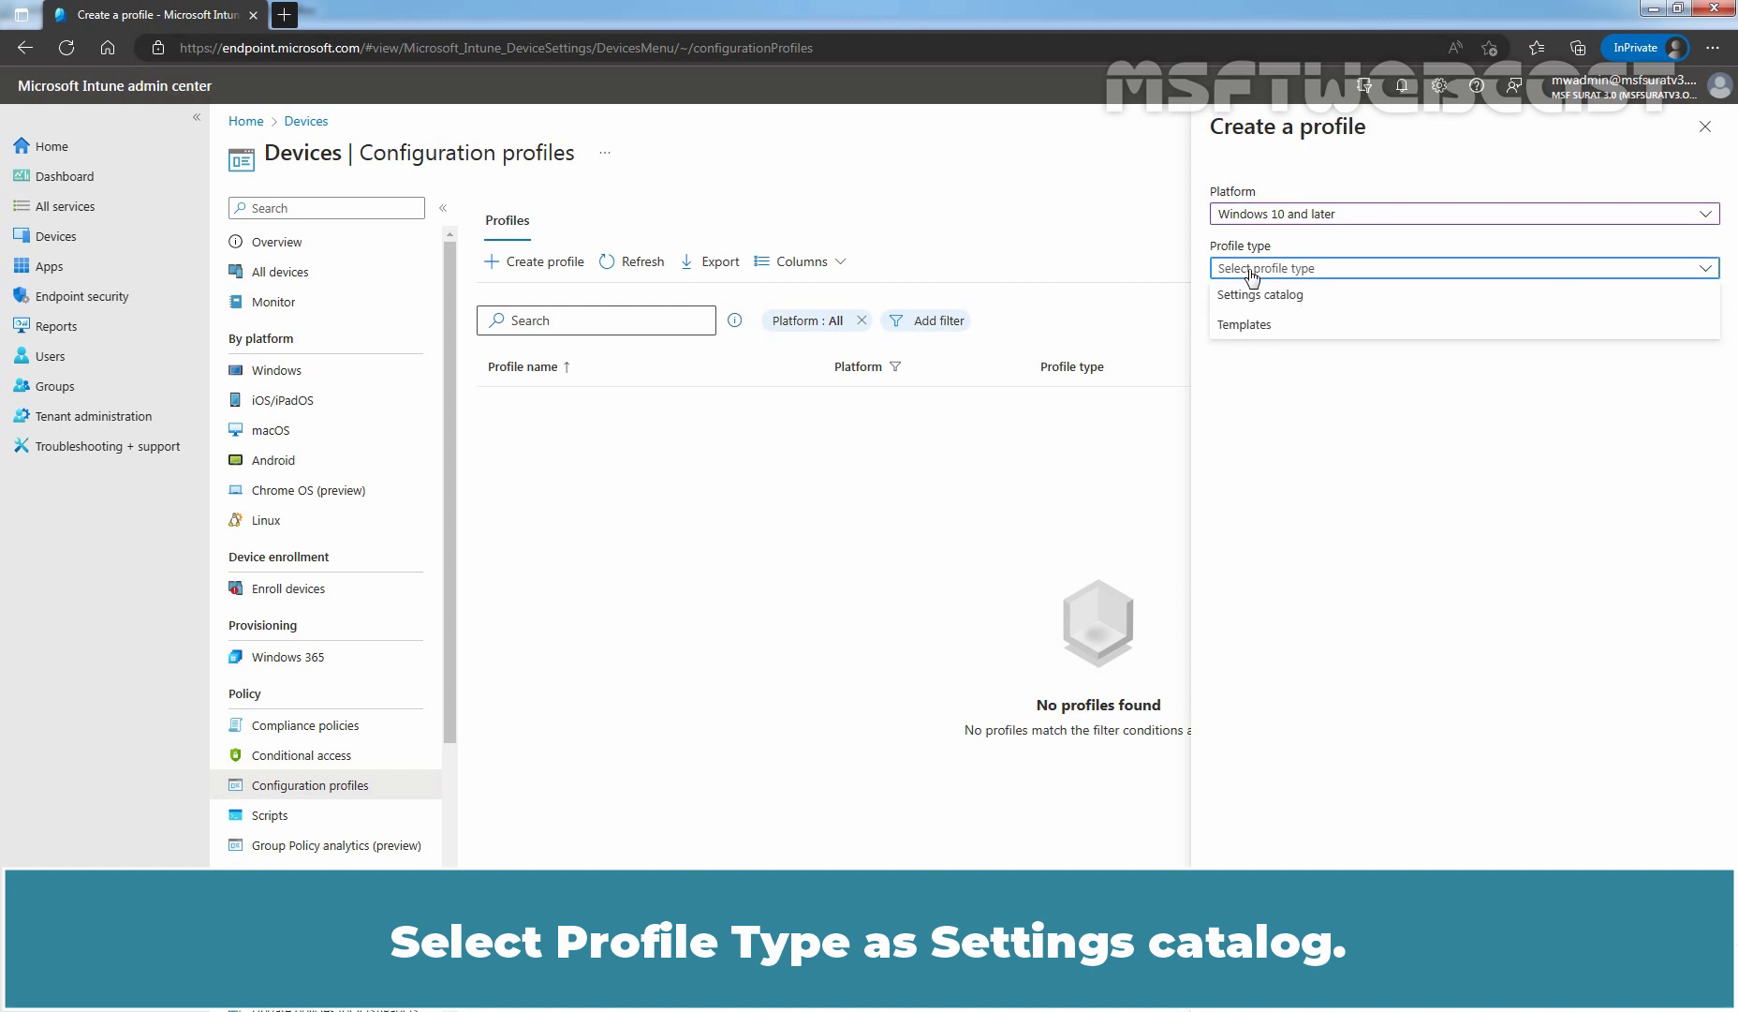
click(1254, 295)
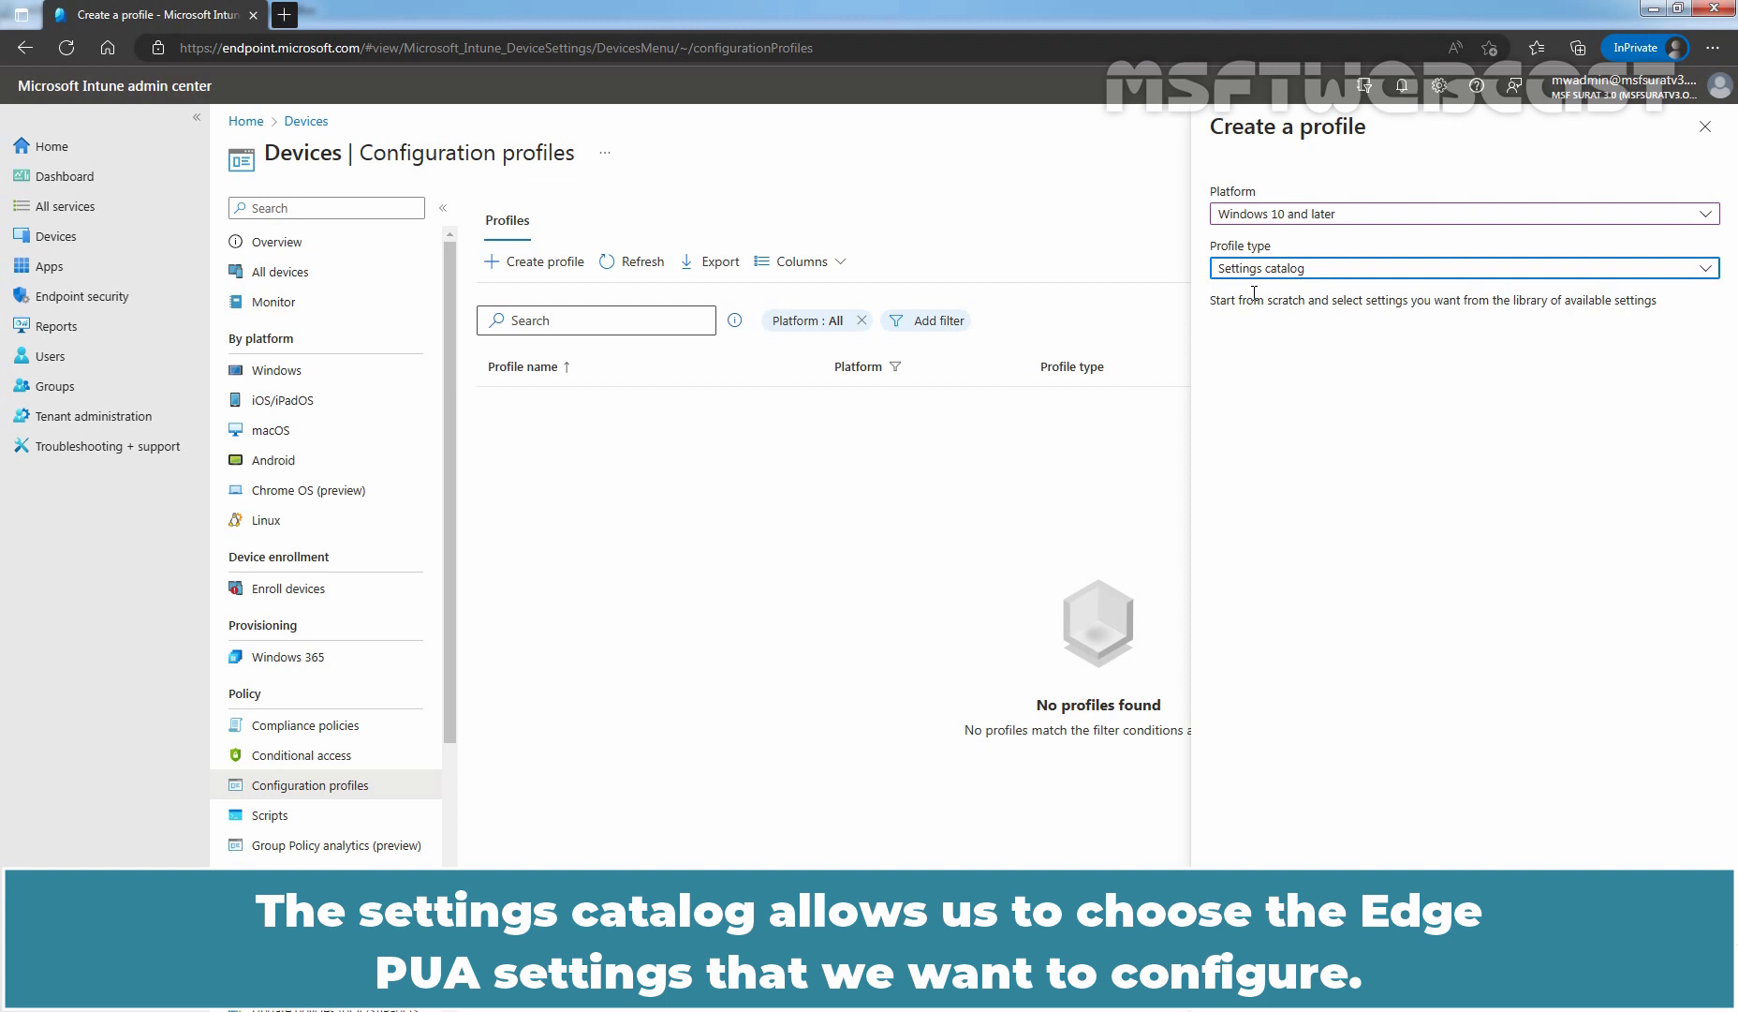
click(1247, 975)
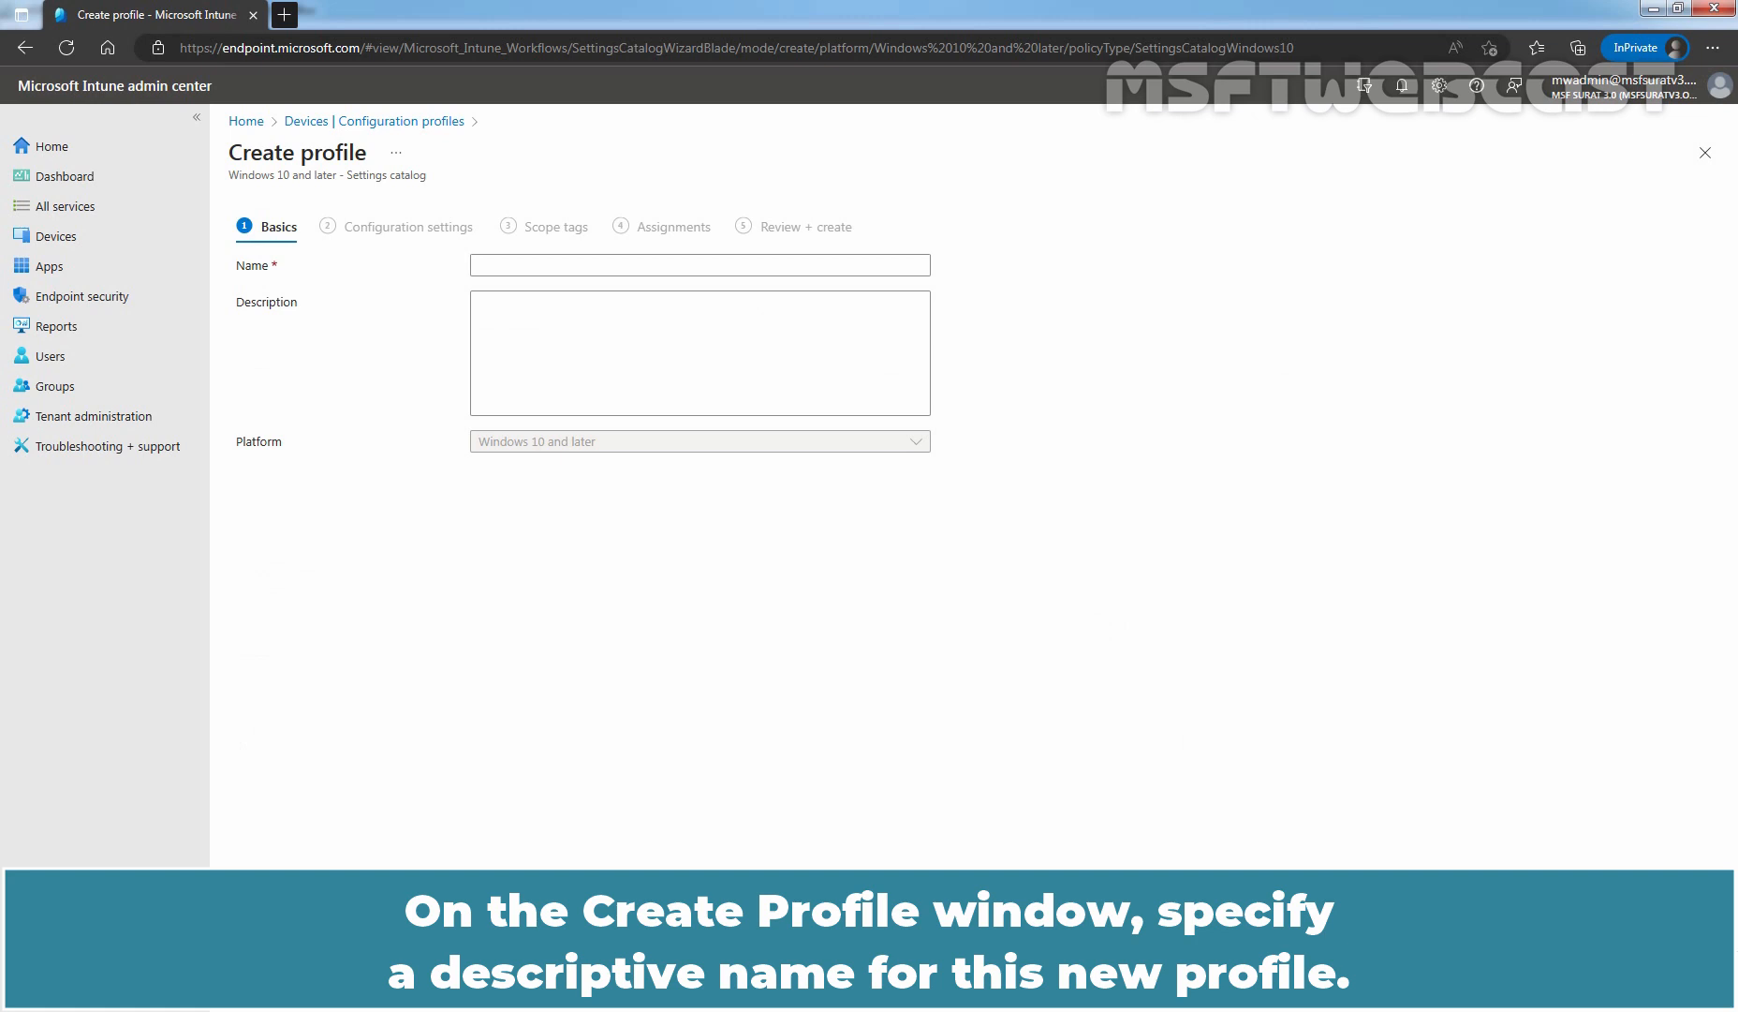
Name the profile "Test - Configure PUA Protection for Microsoft Edge" and describe it as enabling PUA protection for Microsoft Edge on targeted windows devices.
text(Test - Configure PUA Protection for Microsoft Edge)
click(579, 364)
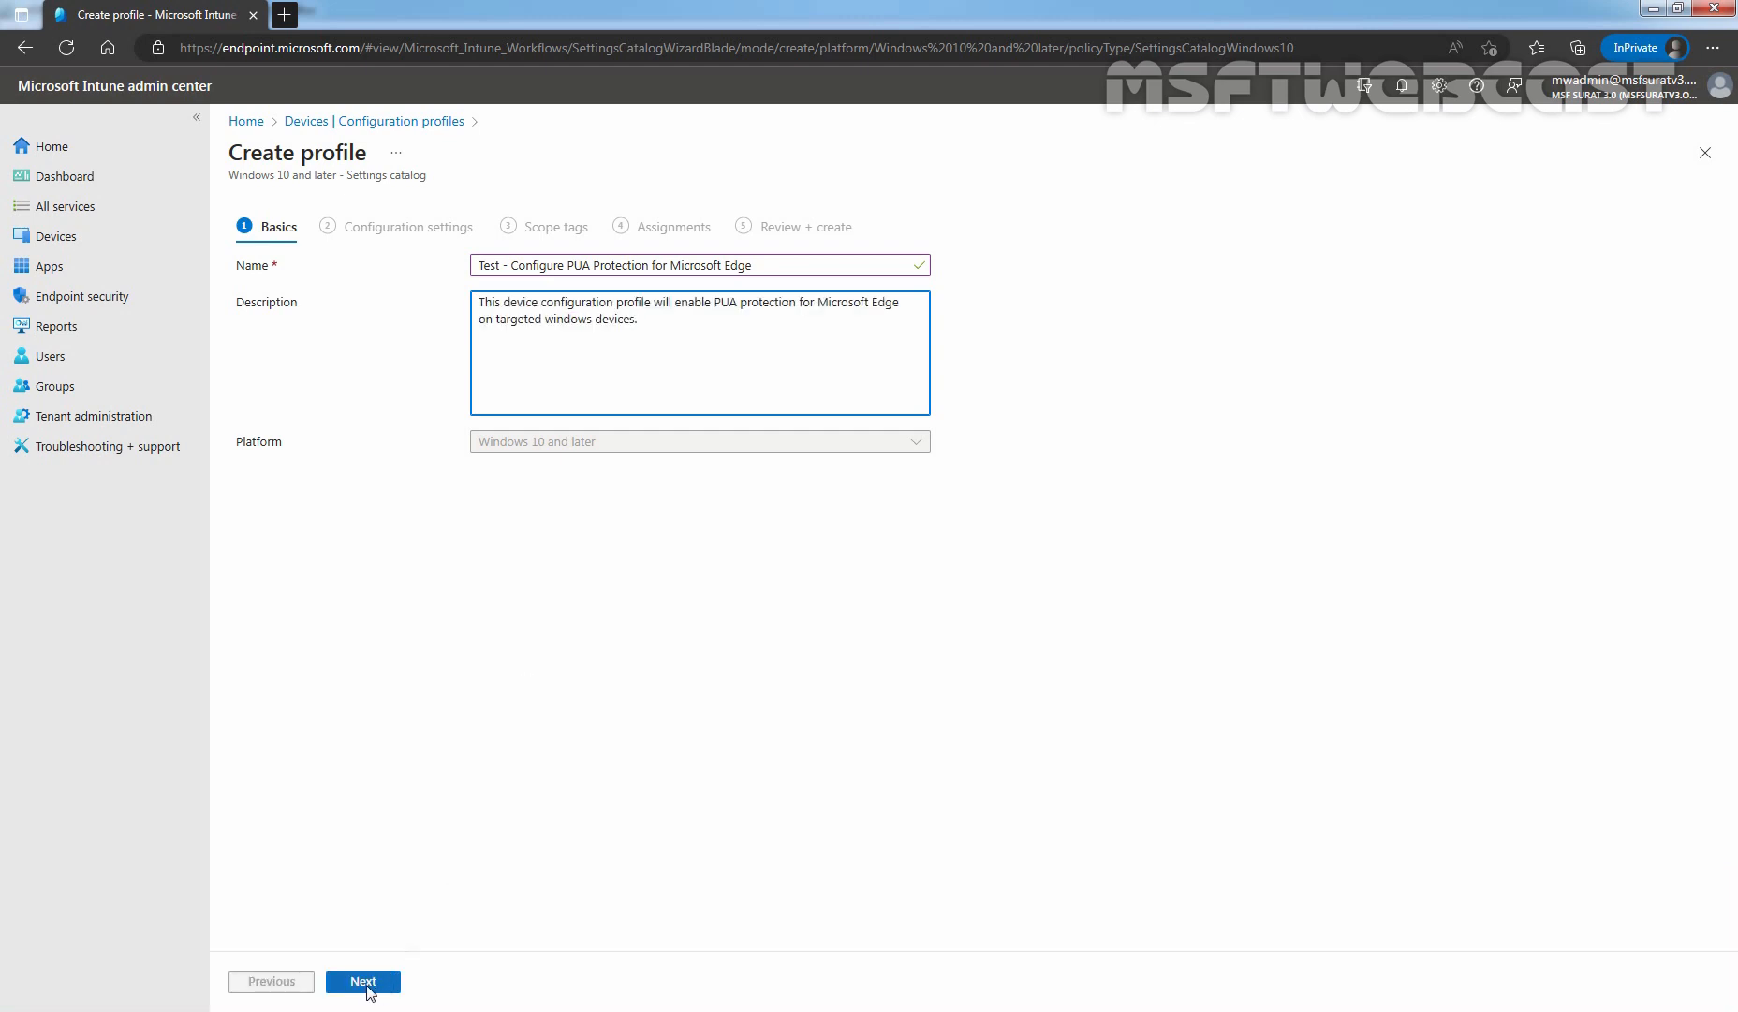
click(363, 984)
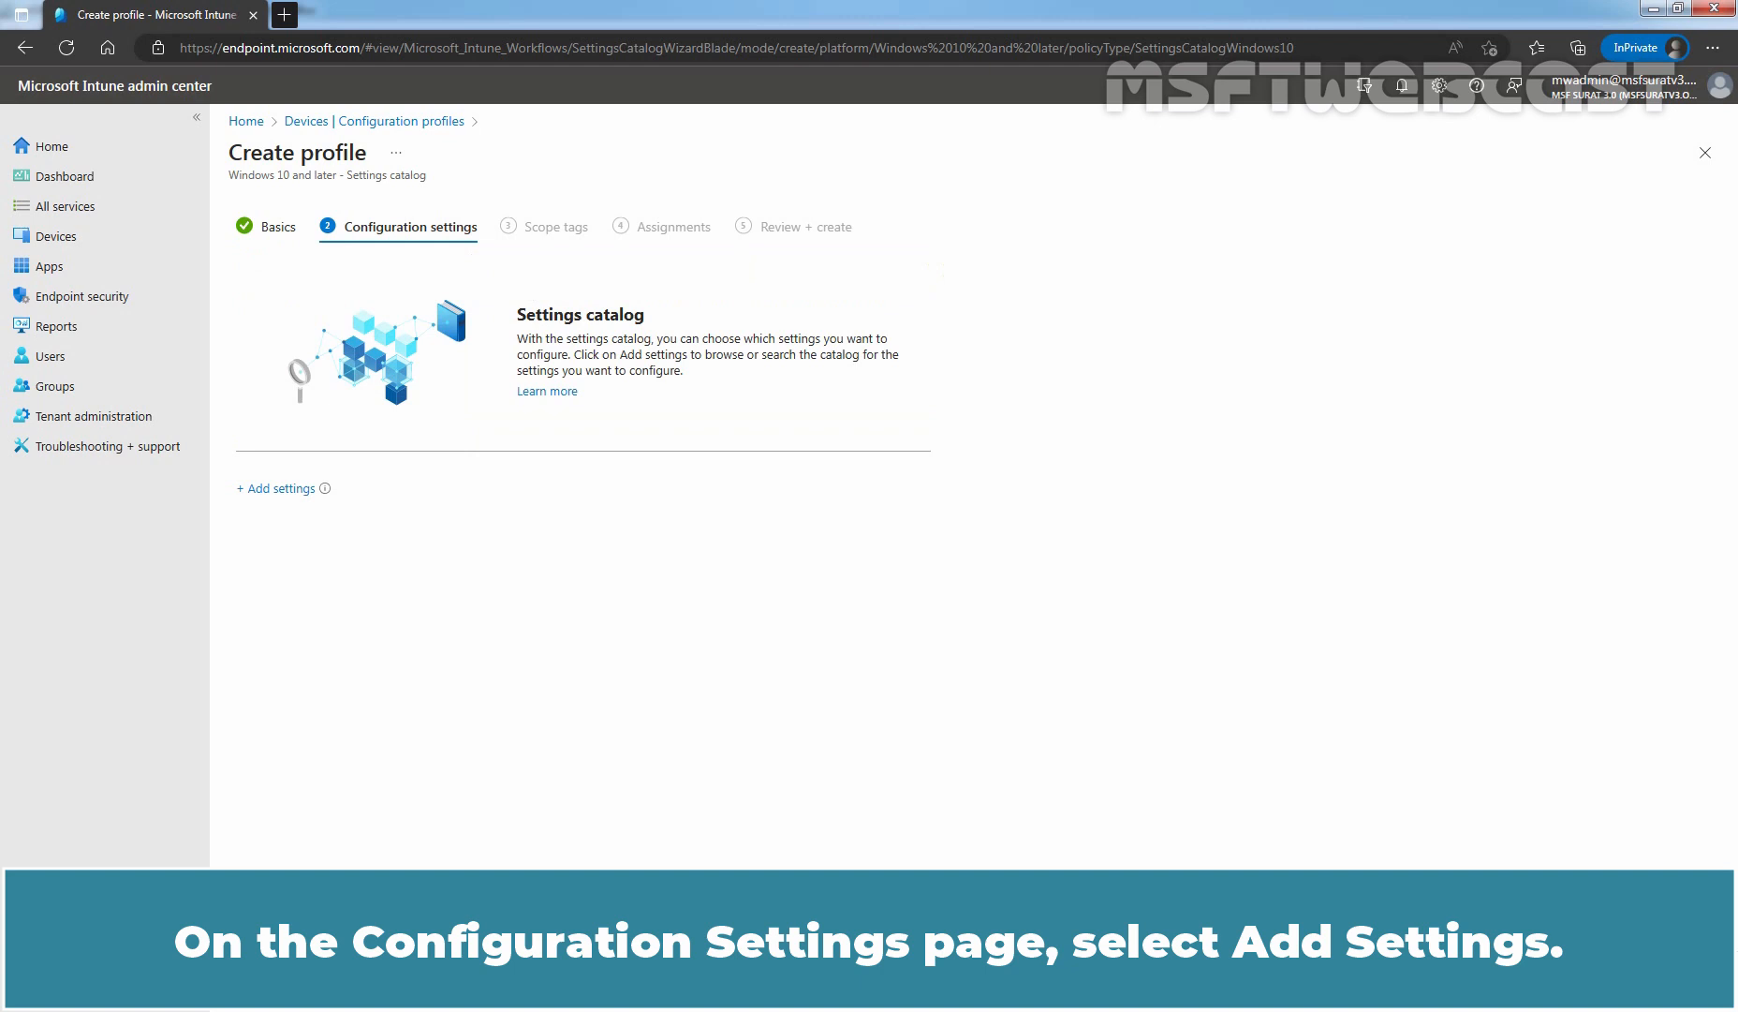
Search the settings catalog for "Defender smartscreen" and show the settings in the Microsoft Edge\SmartScreen settings category.
click(286, 488)
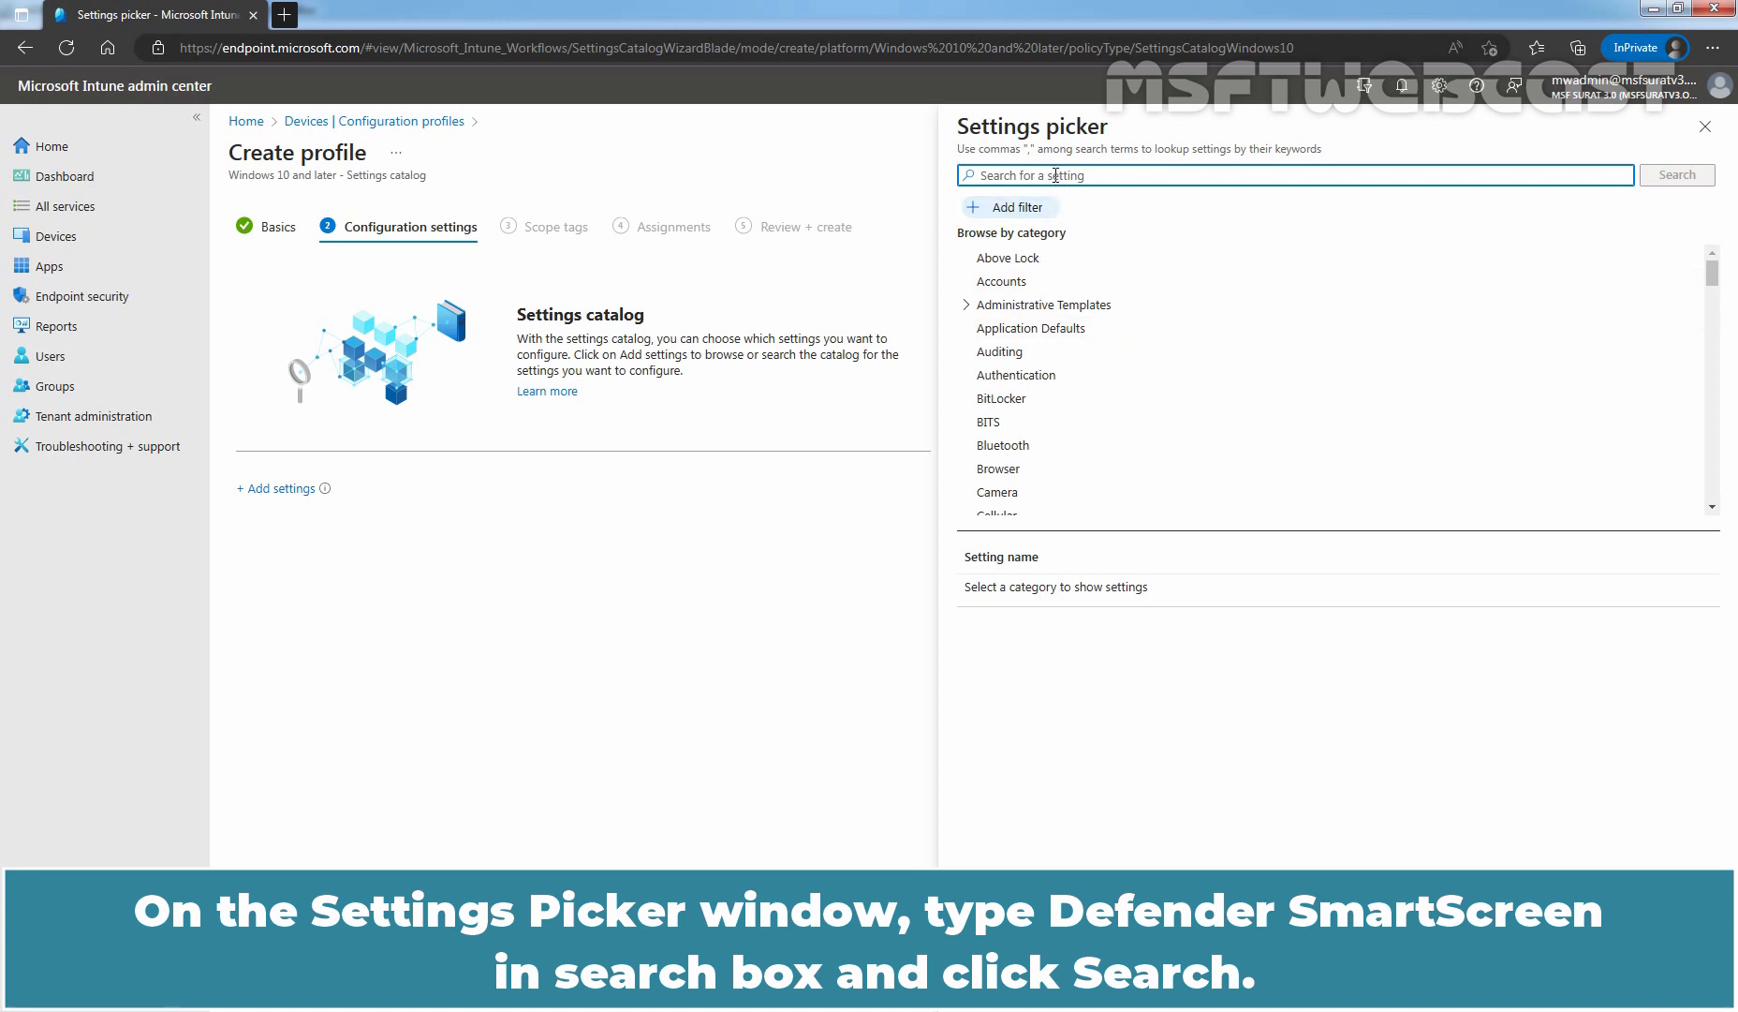
text(Defender smartscreen)
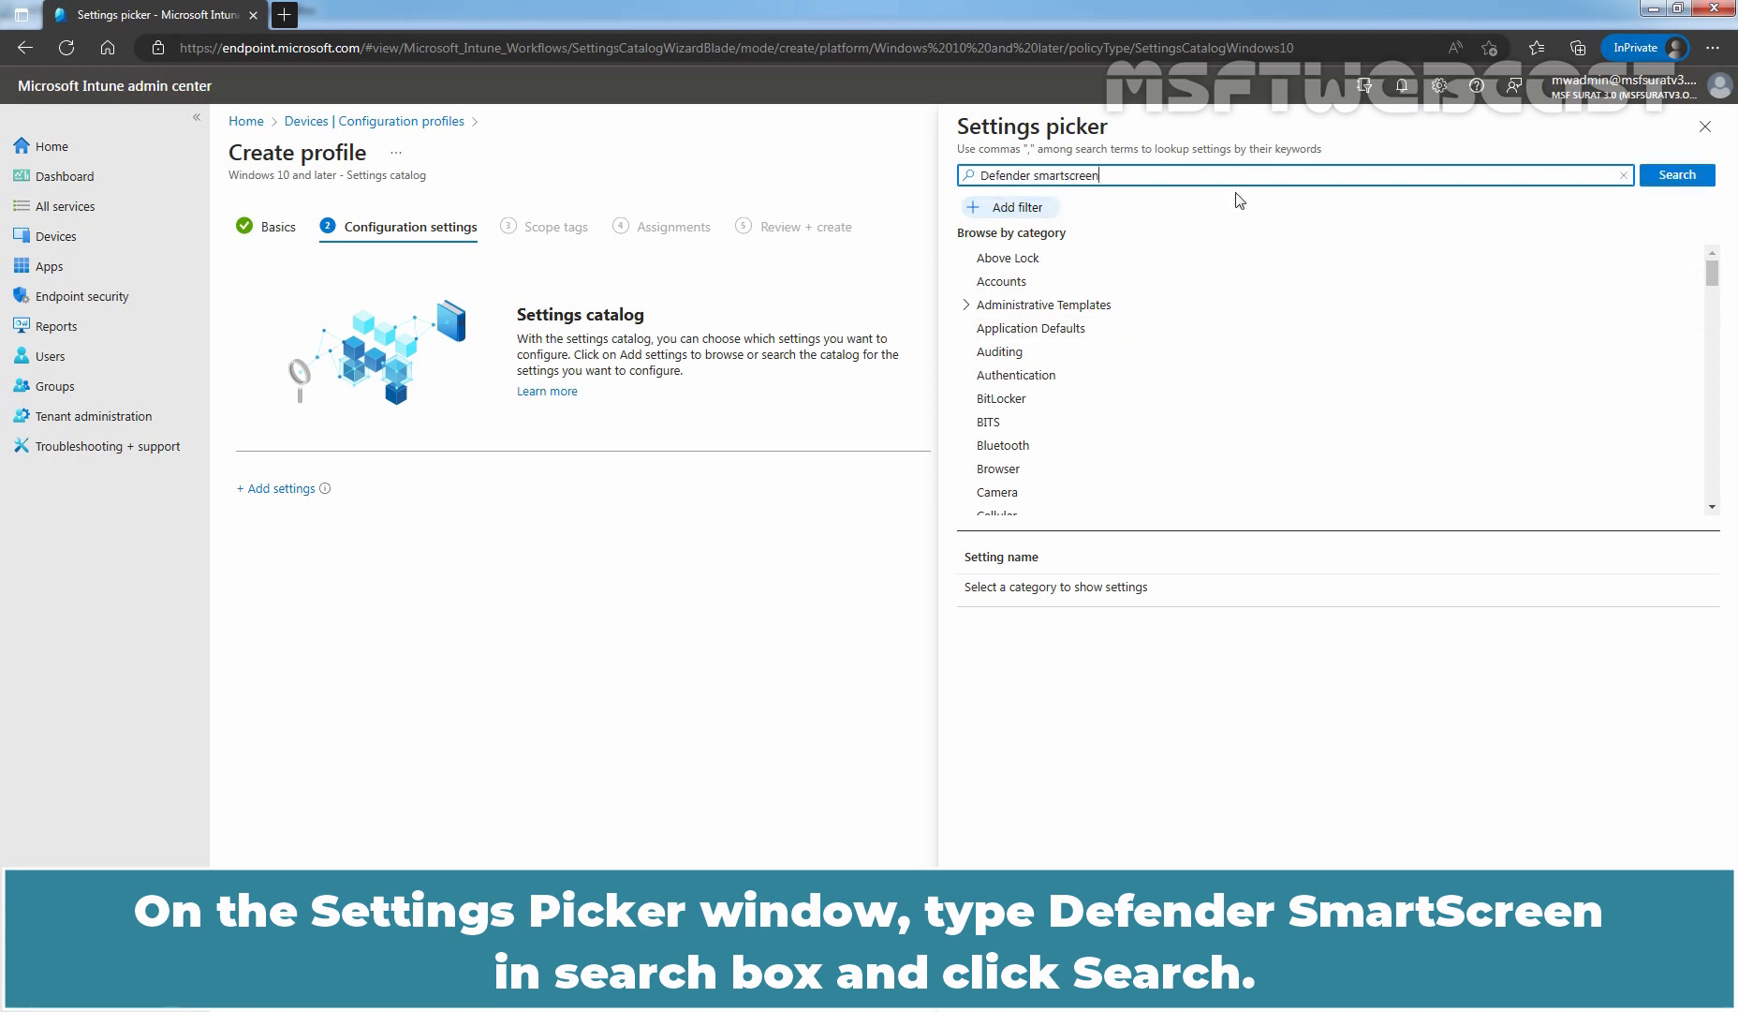
click(1677, 175)
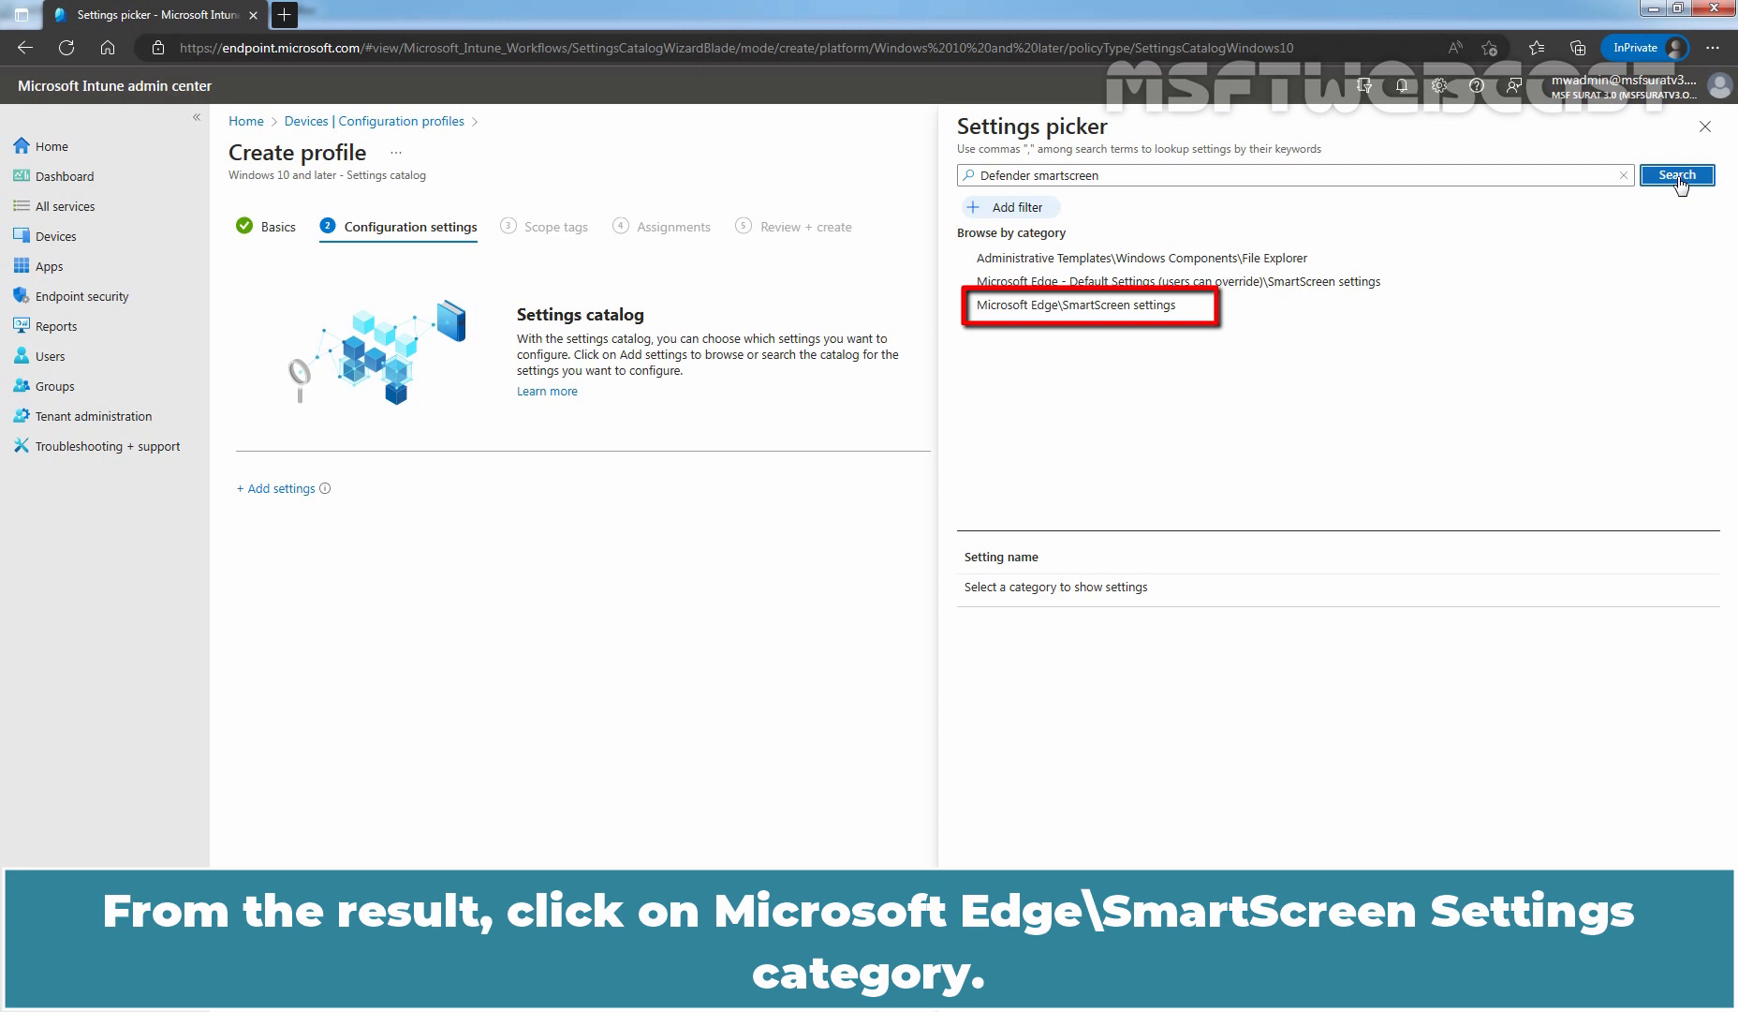
click(1108, 307)
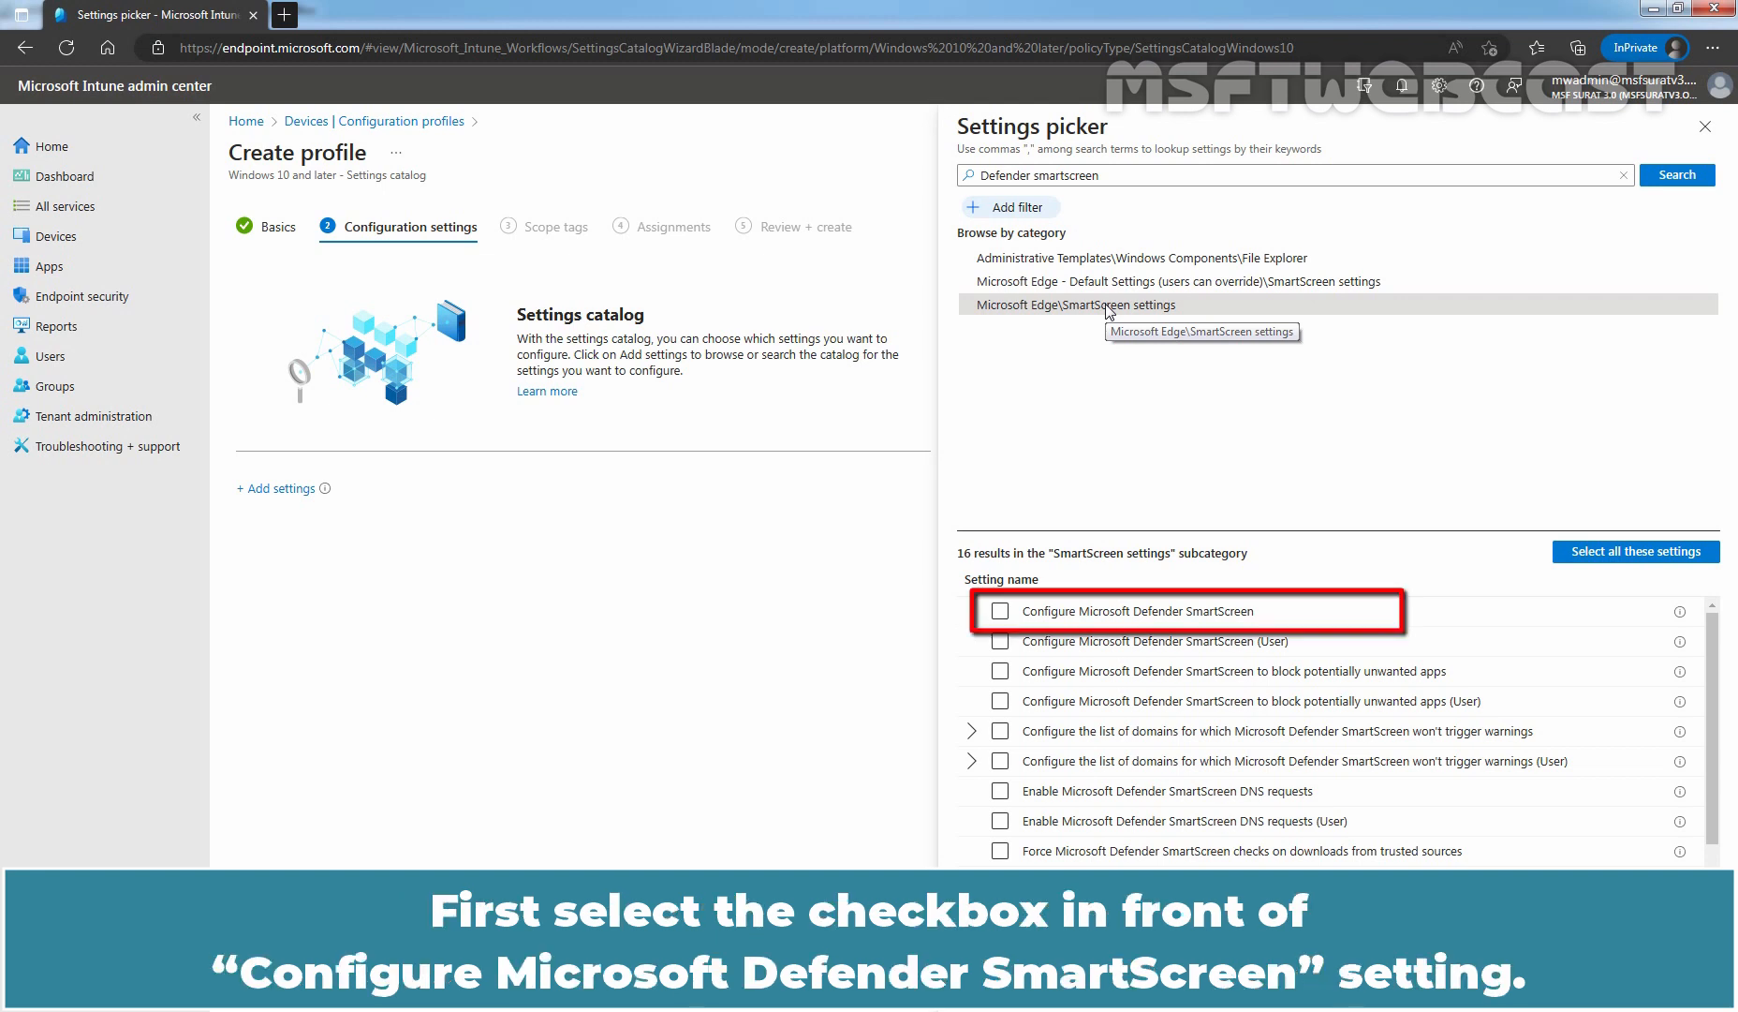
Add the non-user settings for configuring Microsoft Defender SmartScreen, blocking potentially unwanted apps, and preventing bypassing of SmartScreen prompts for sites.
click(1001, 614)
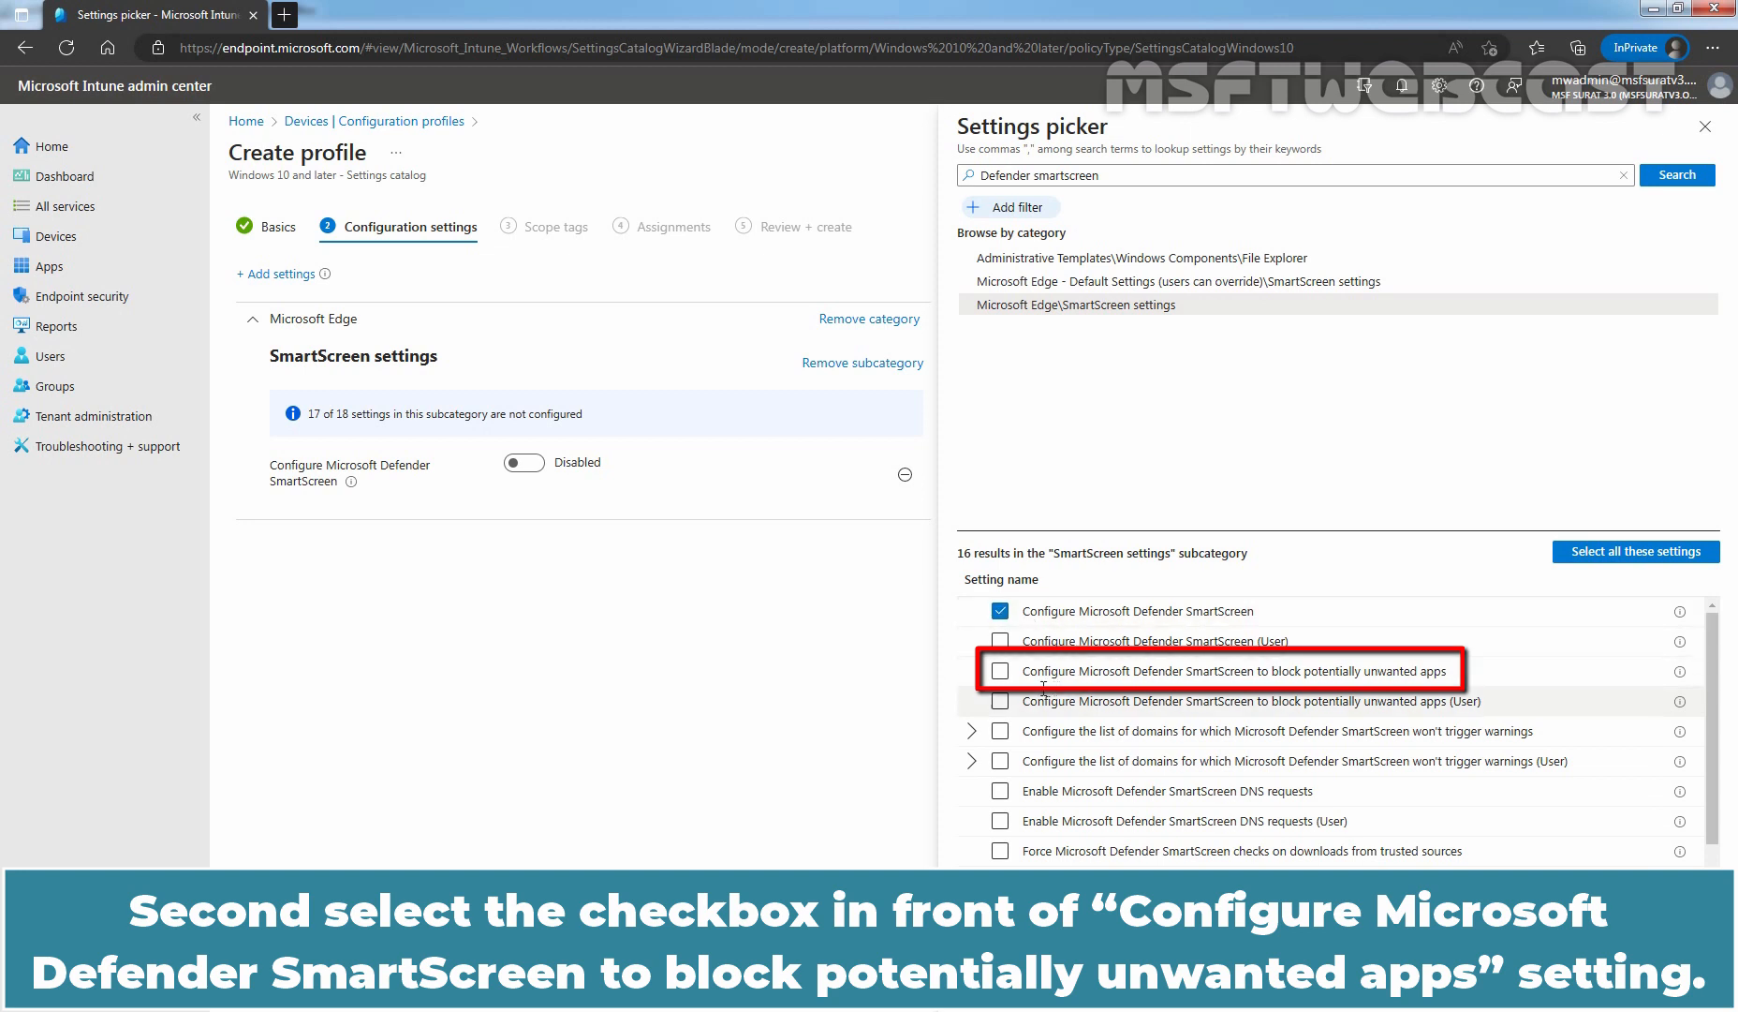
click(1001, 672)
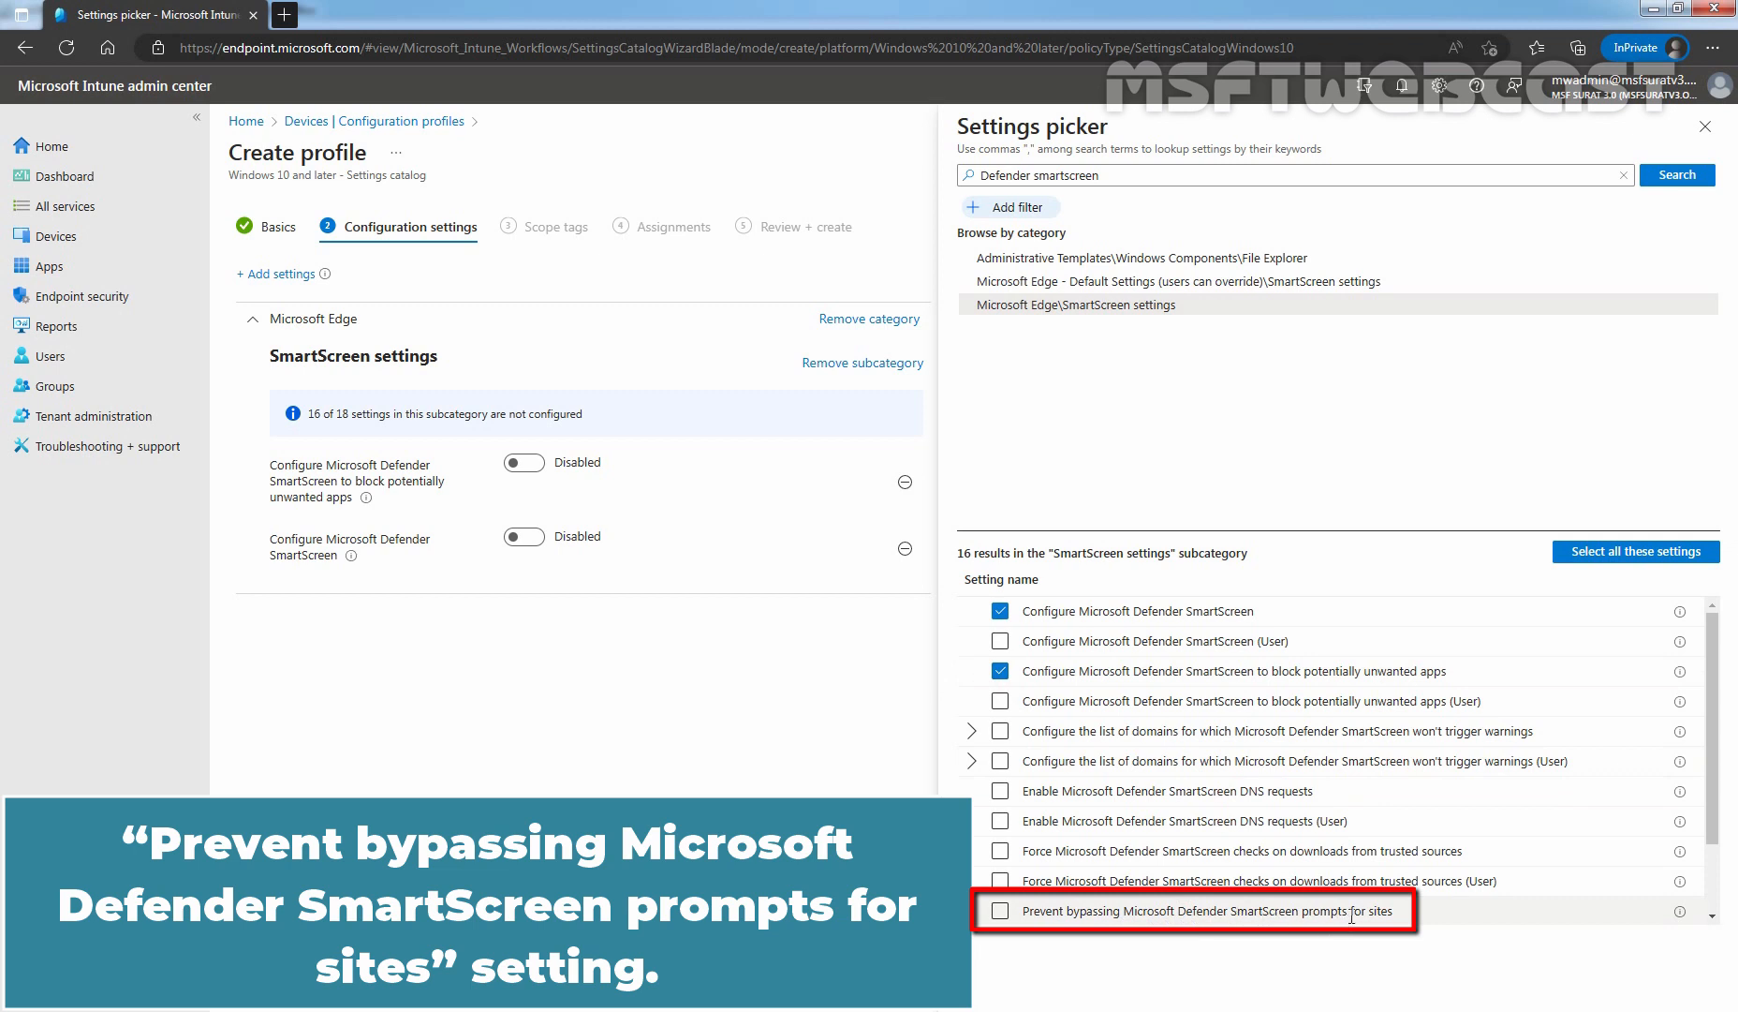
click(1000, 911)
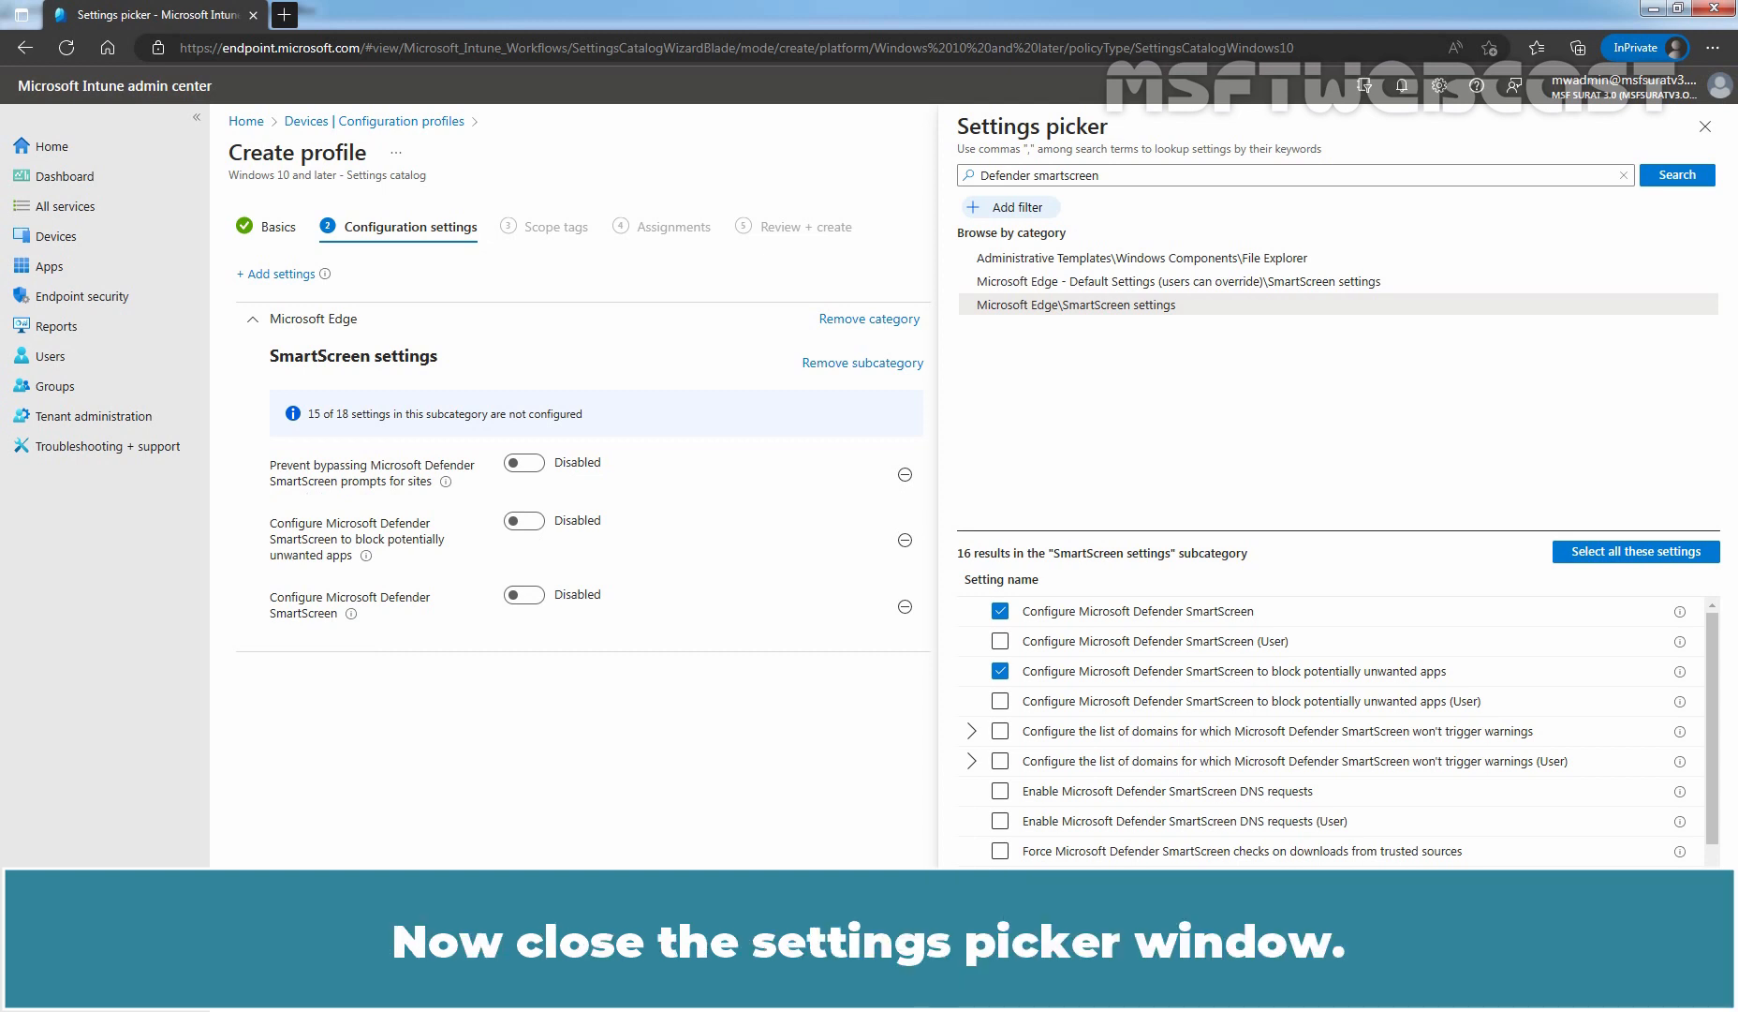
click(1705, 127)
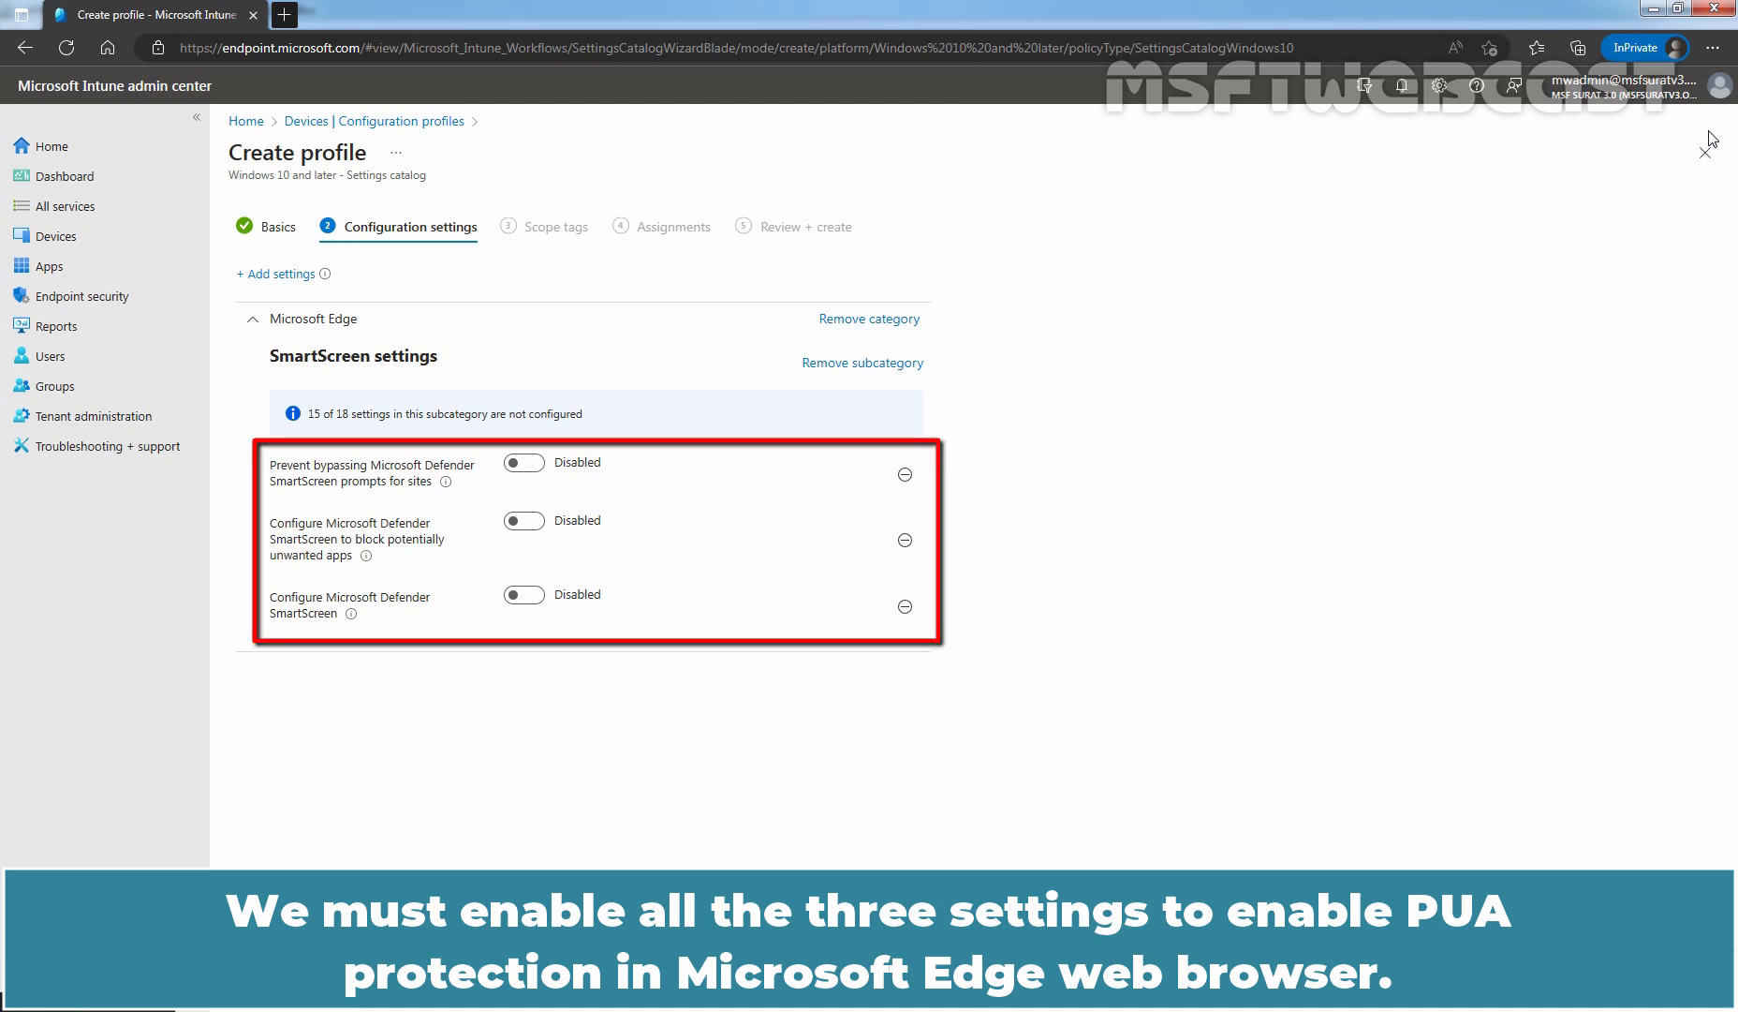
Enable all three added SmartScreen settings and continue to the scope tags.
click(522, 465)
click(536, 525)
click(527, 597)
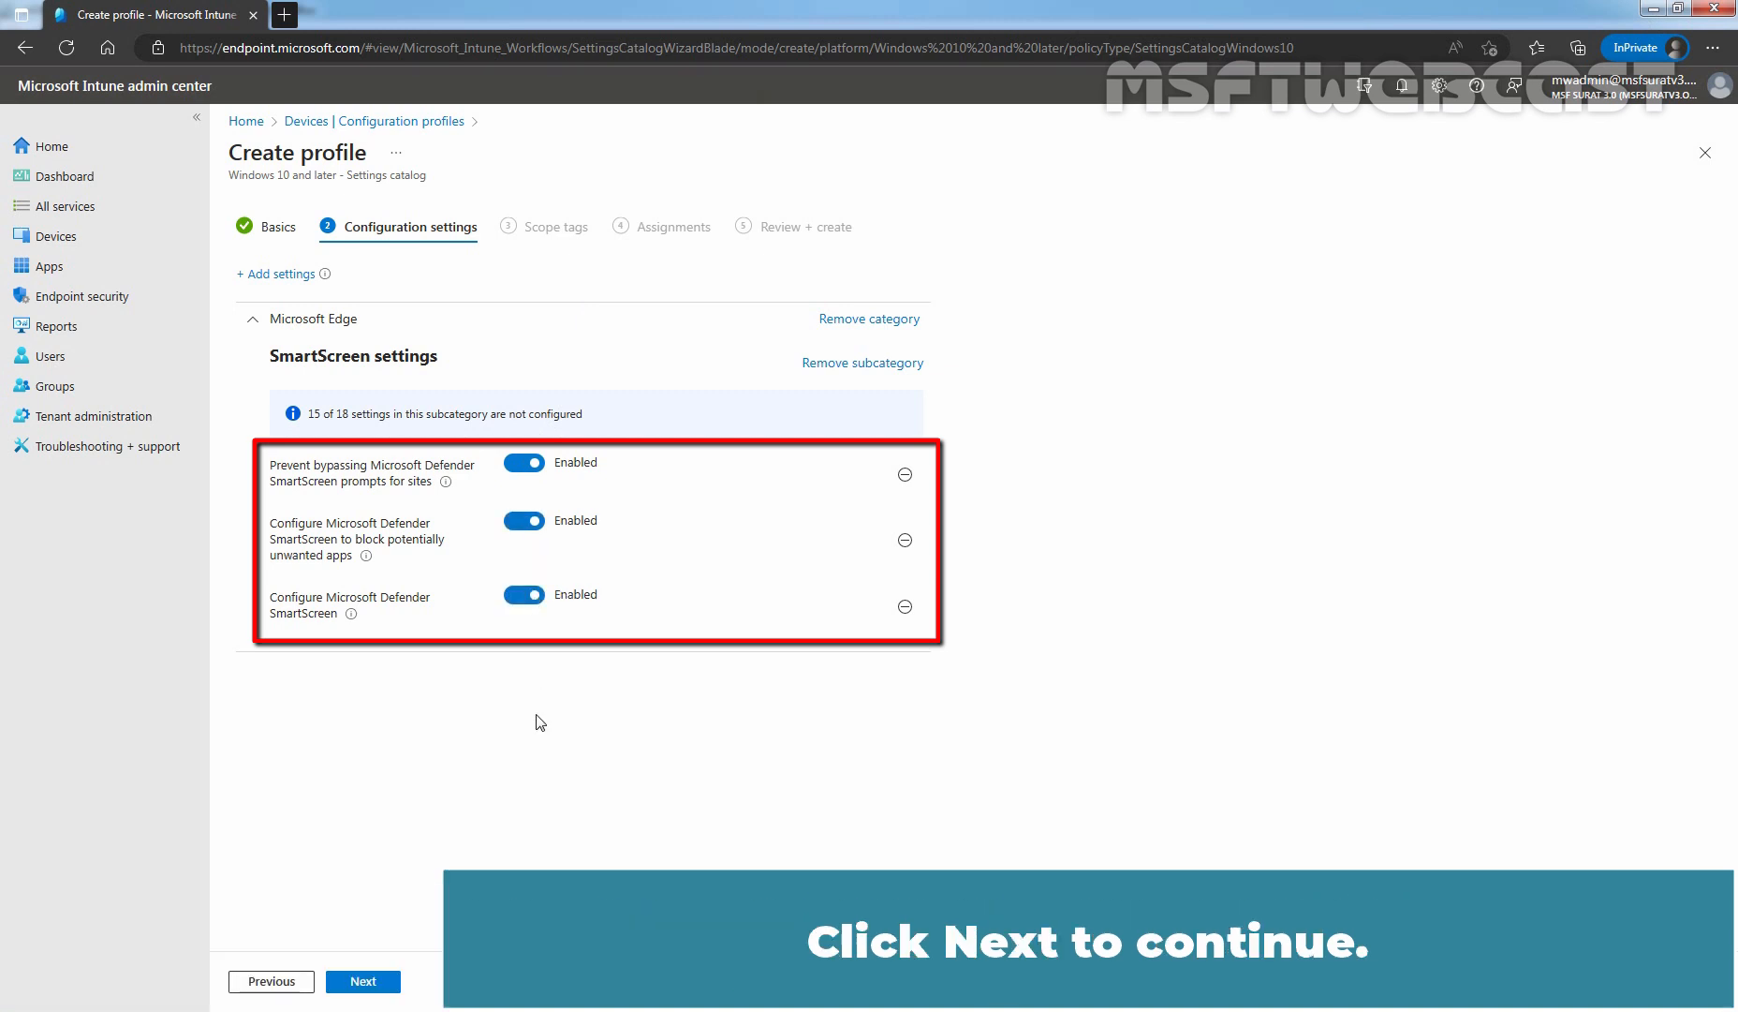
click(368, 978)
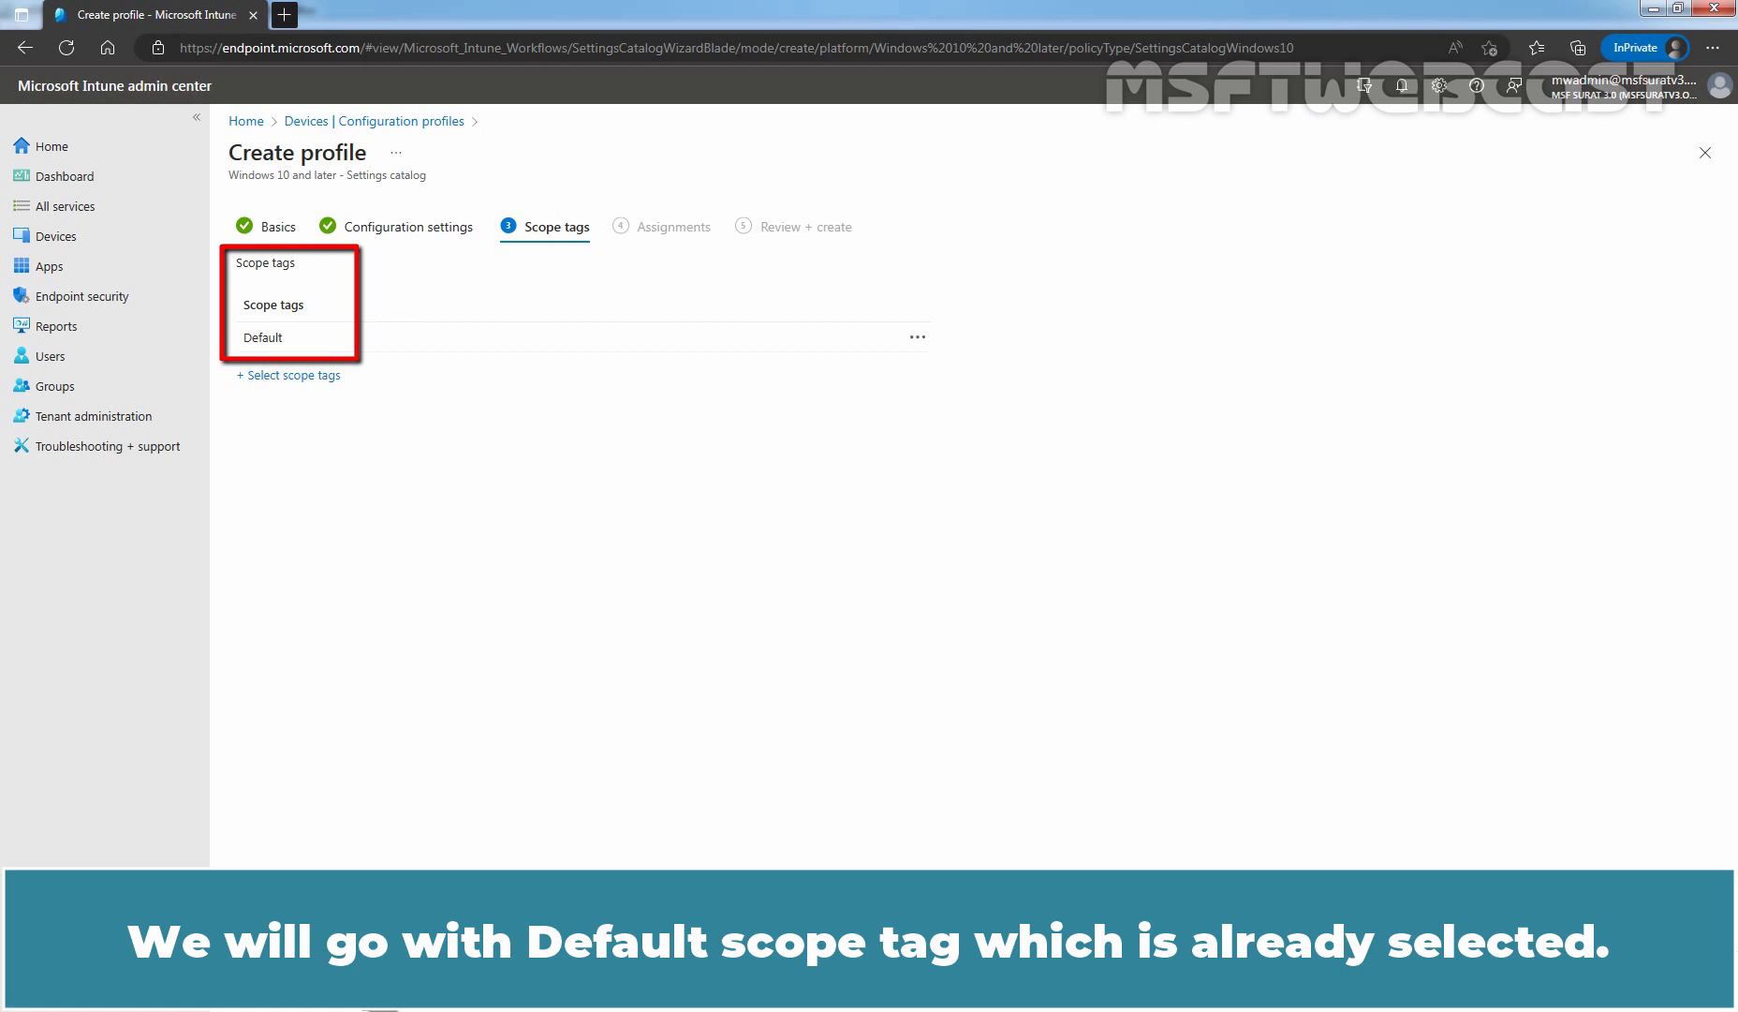
Keep the Default scope tag and add the Test_WinClient group to the profile's included groups.
click(361, 981)
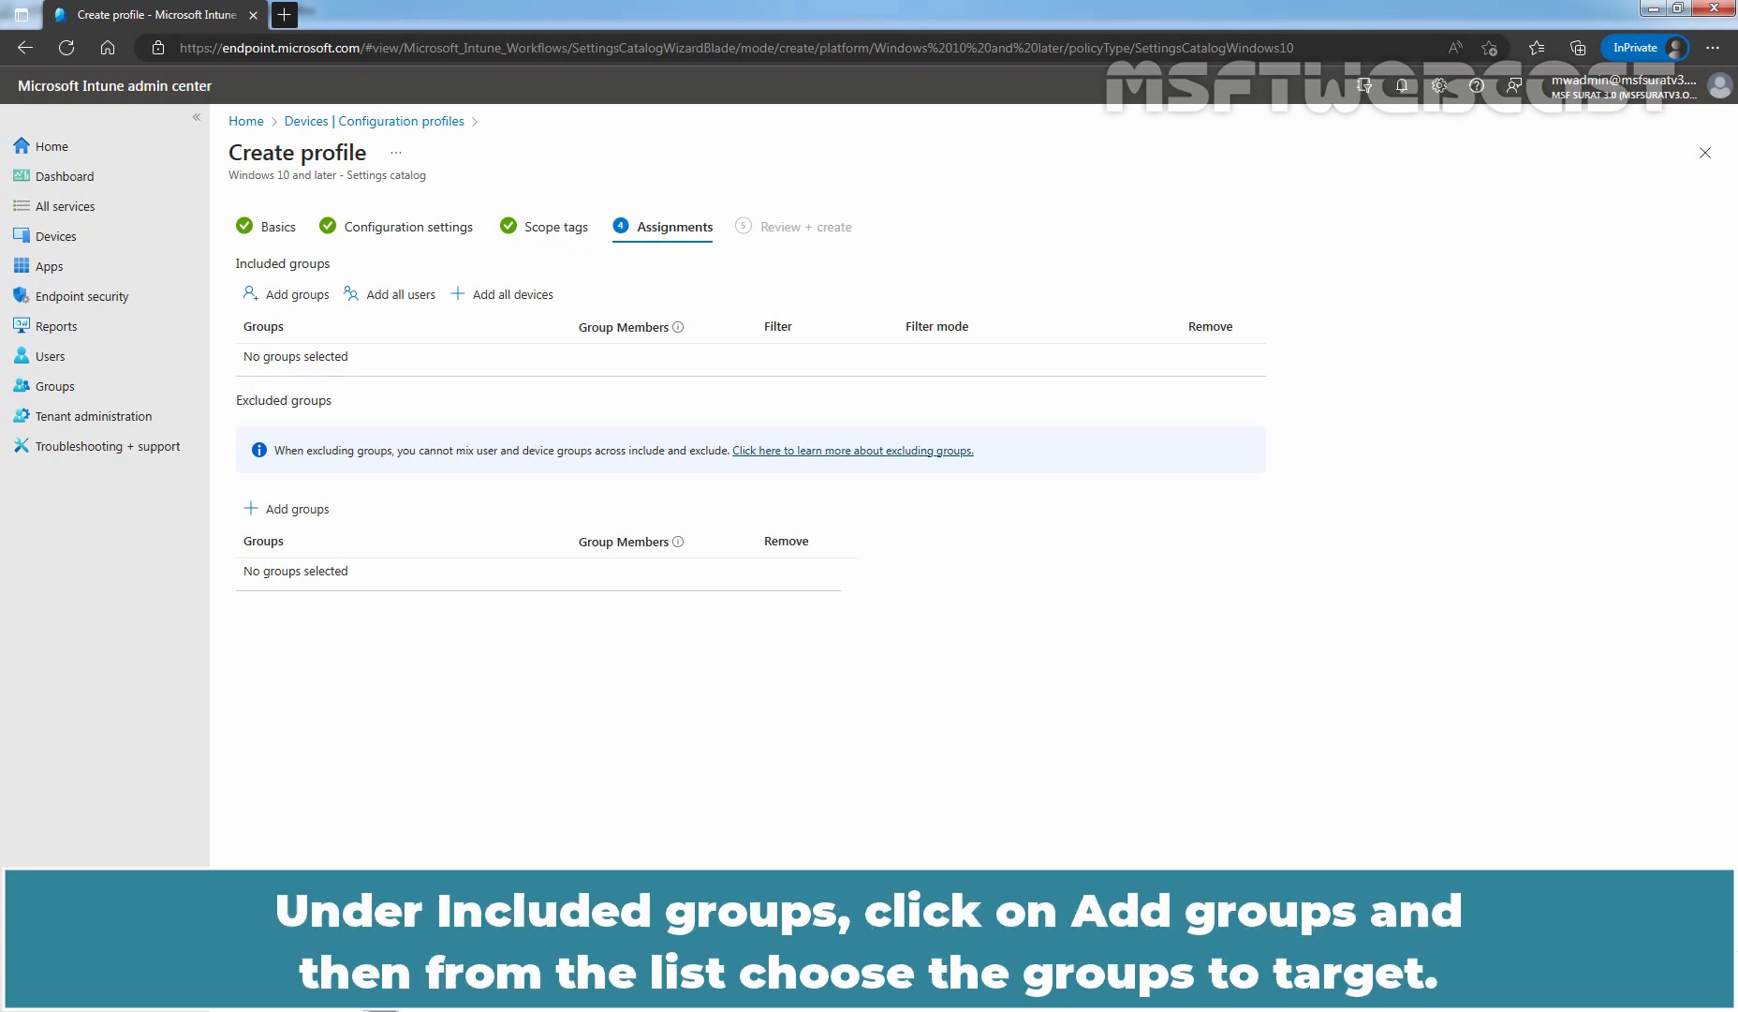
click(291, 296)
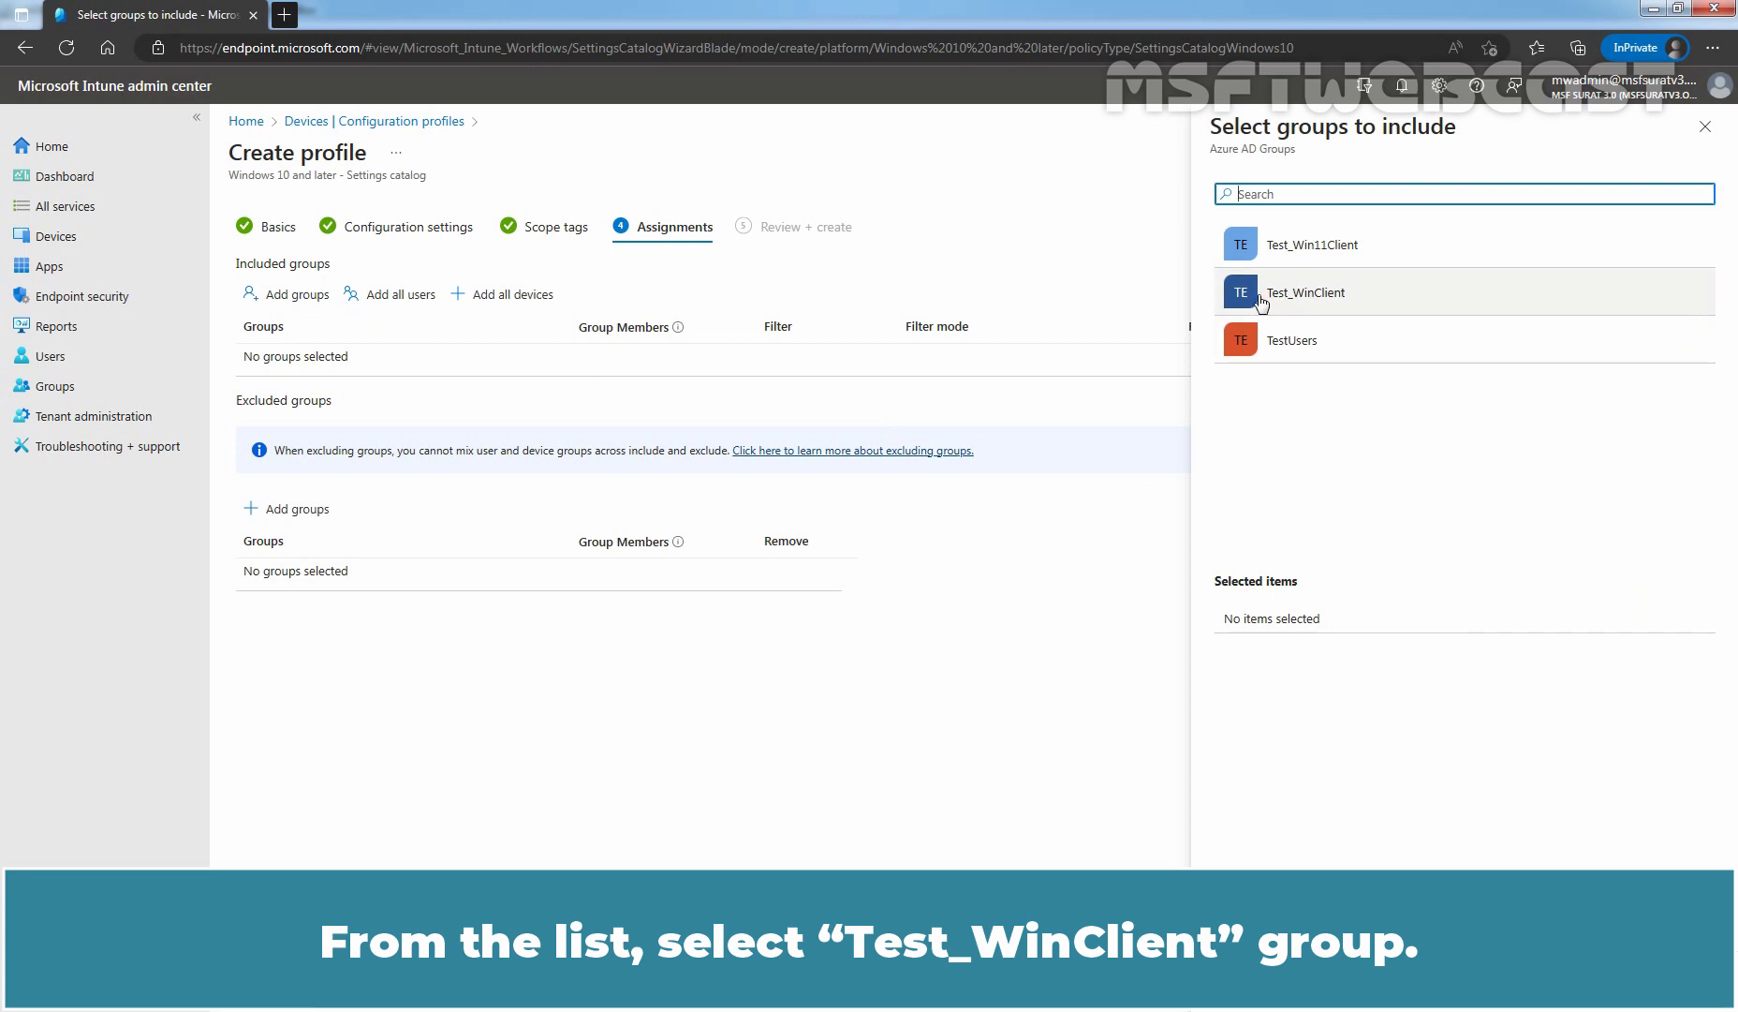
click(1320, 293)
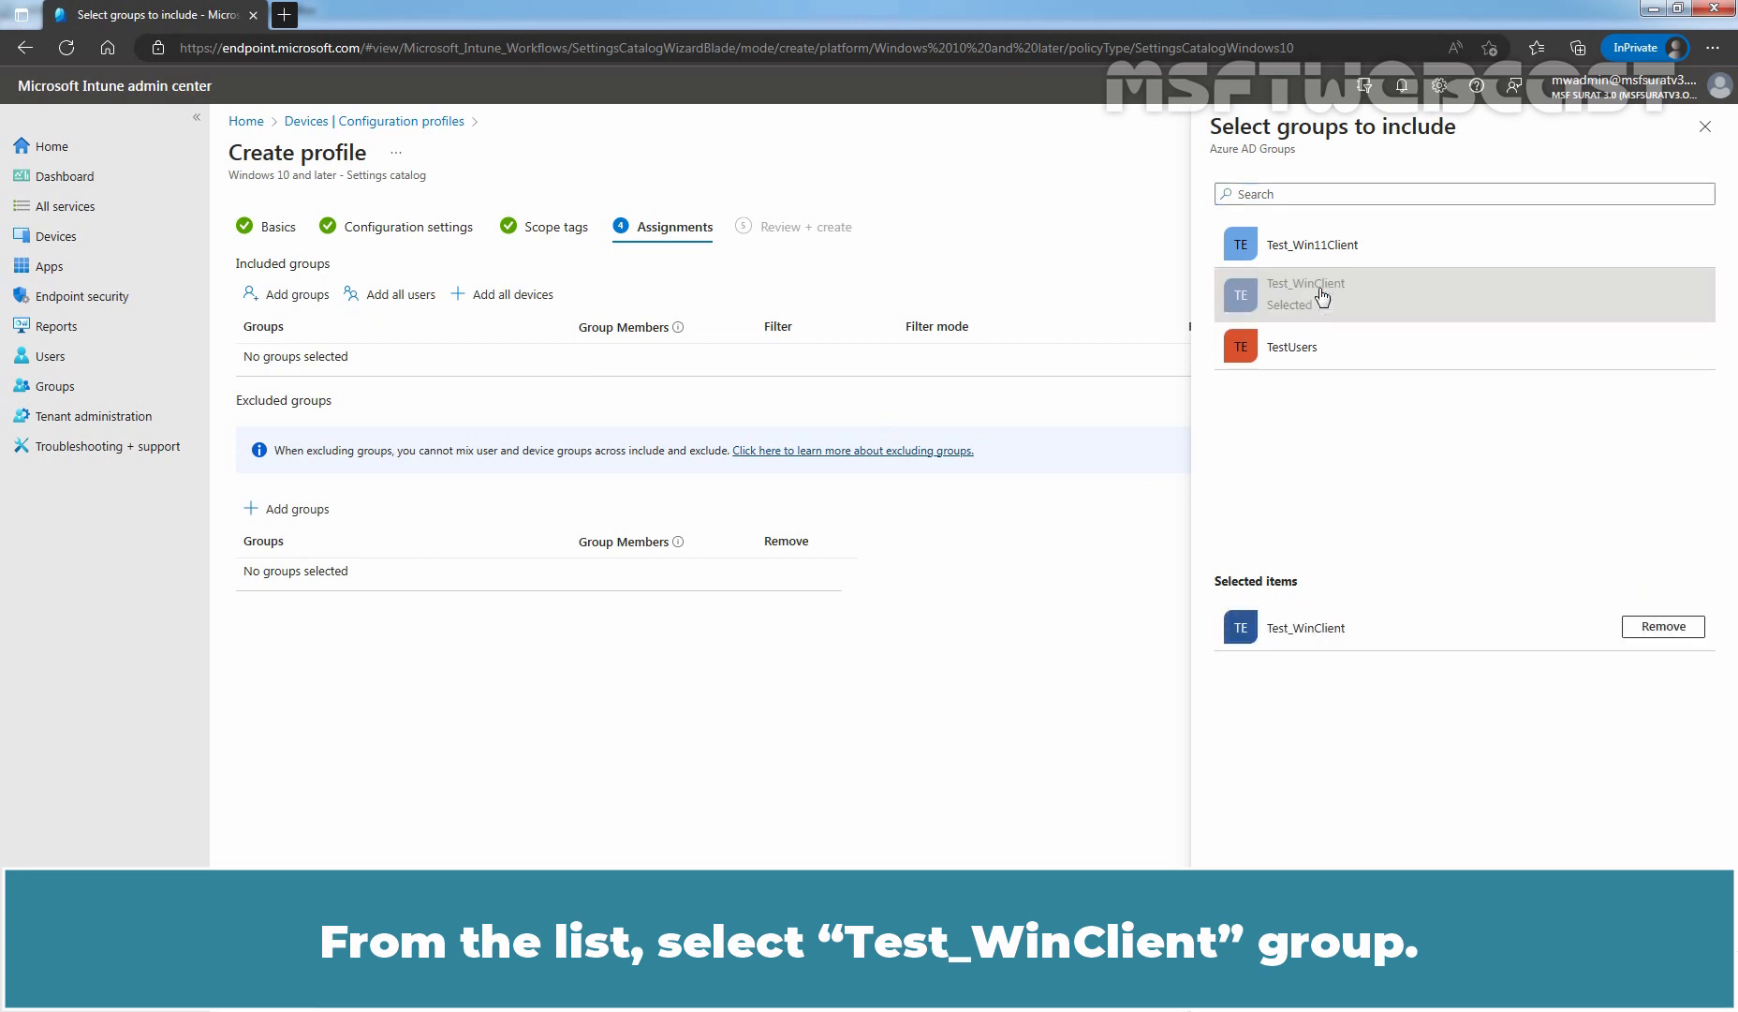
click(1255, 983)
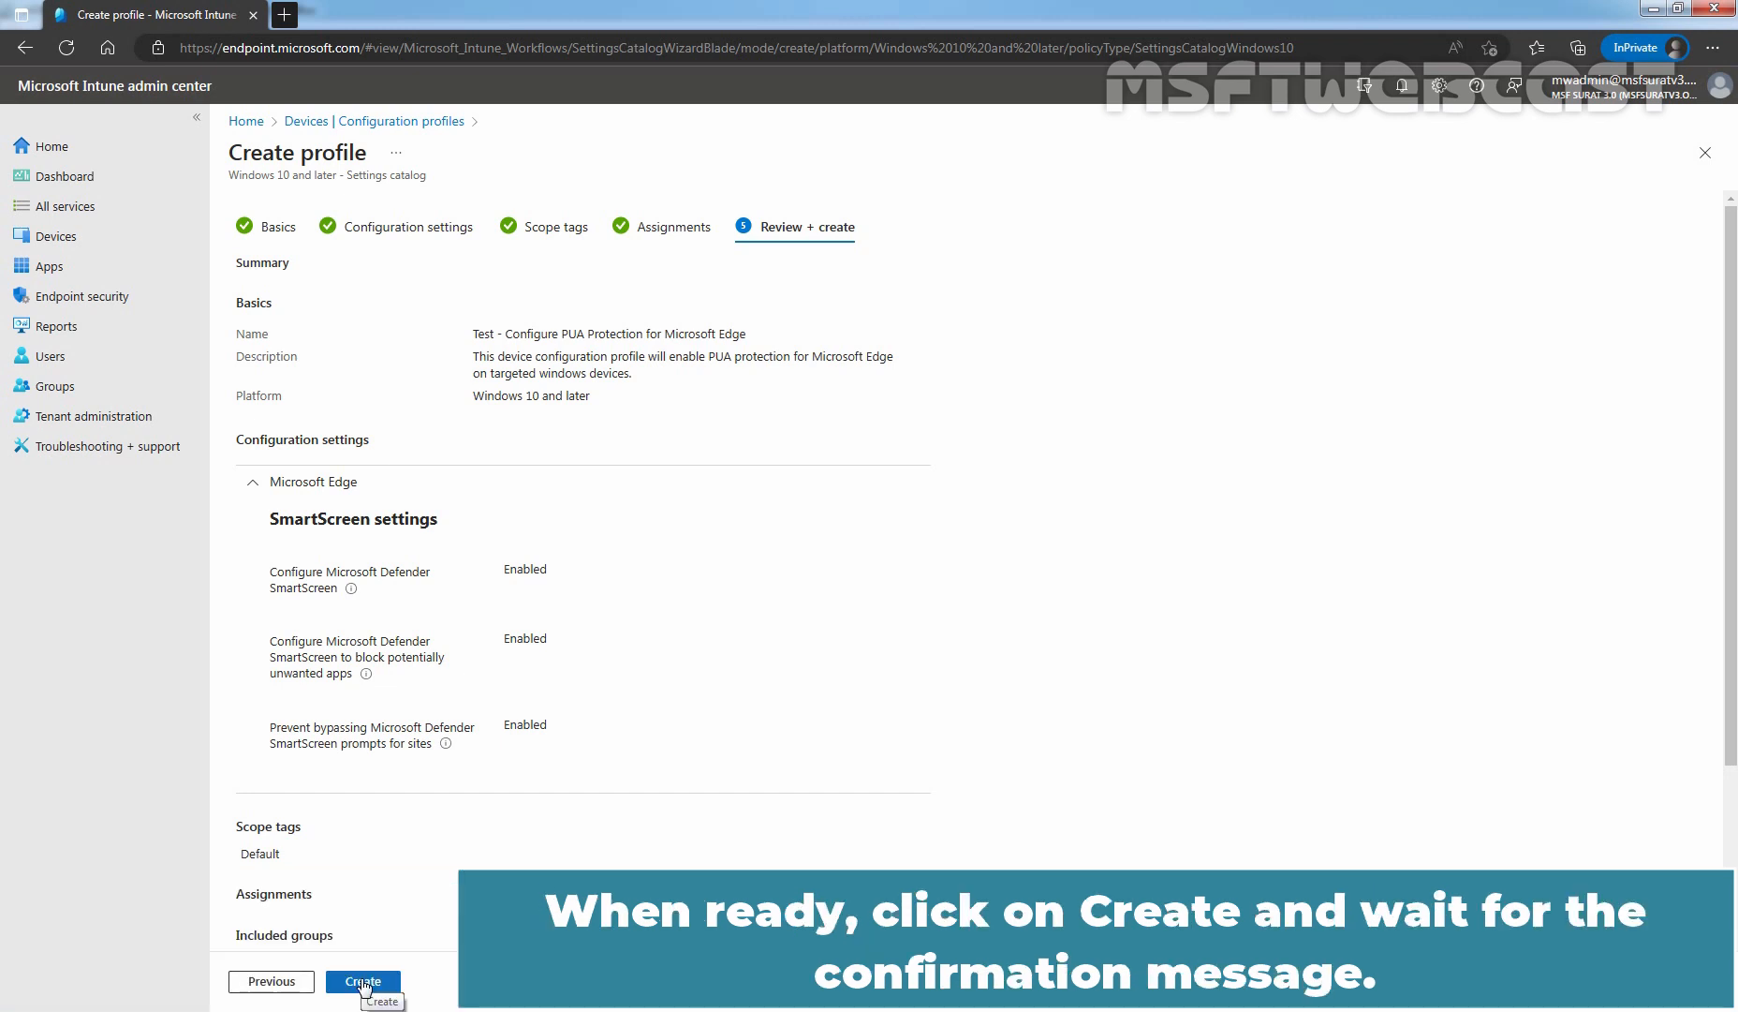
Create the reviewed profile and refresh the configuration profiles list.
click(362, 982)
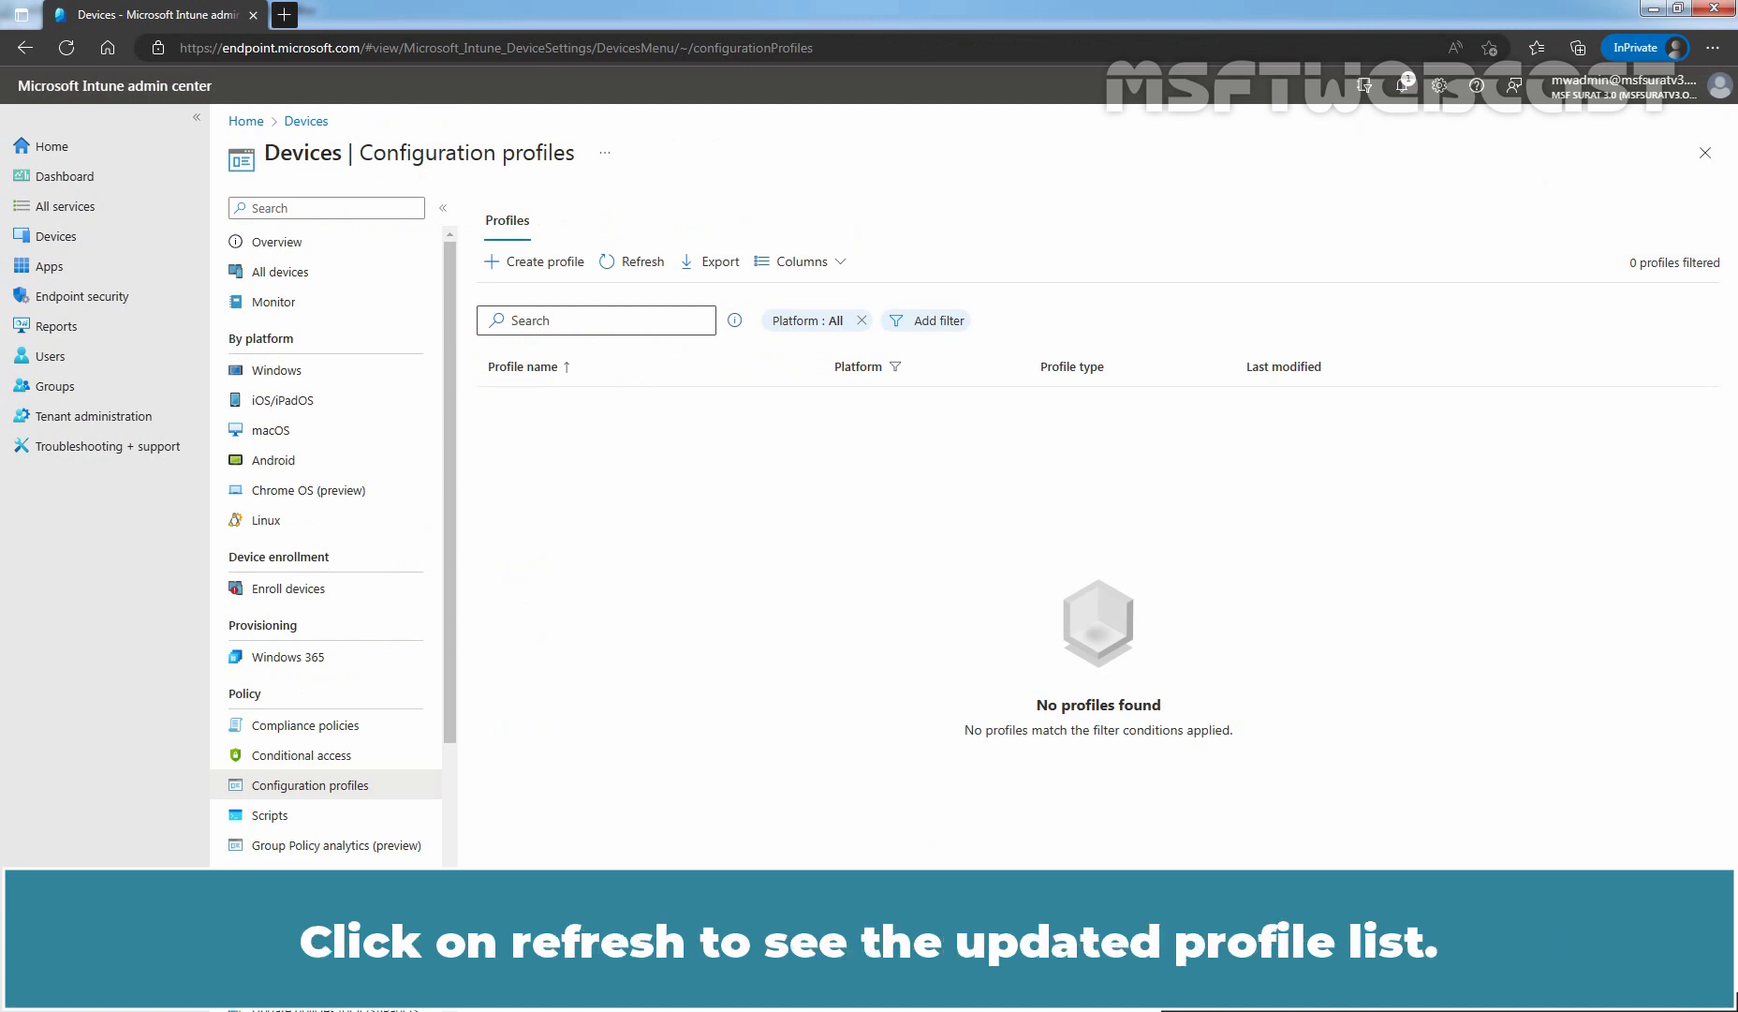
click(640, 270)
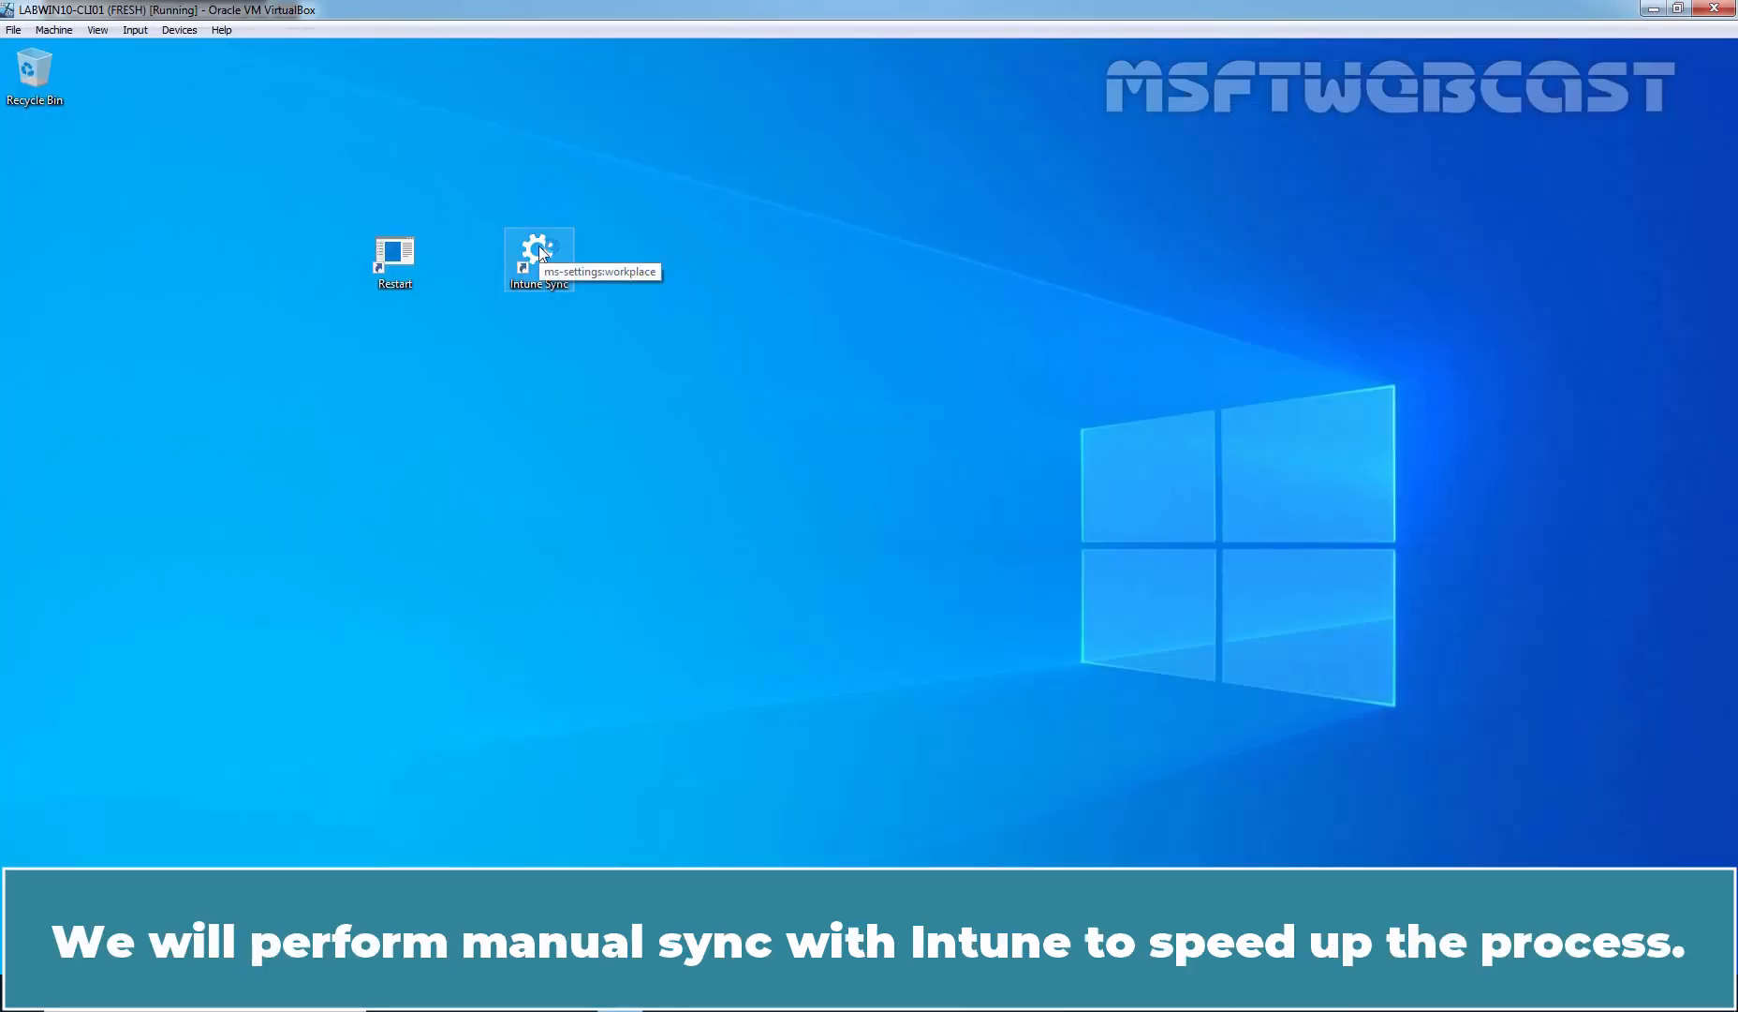
On the Windows 10 virtual machine, run a manual Intune sync from the connected Azure AD account's info page and close Settings.
double_click(540, 253)
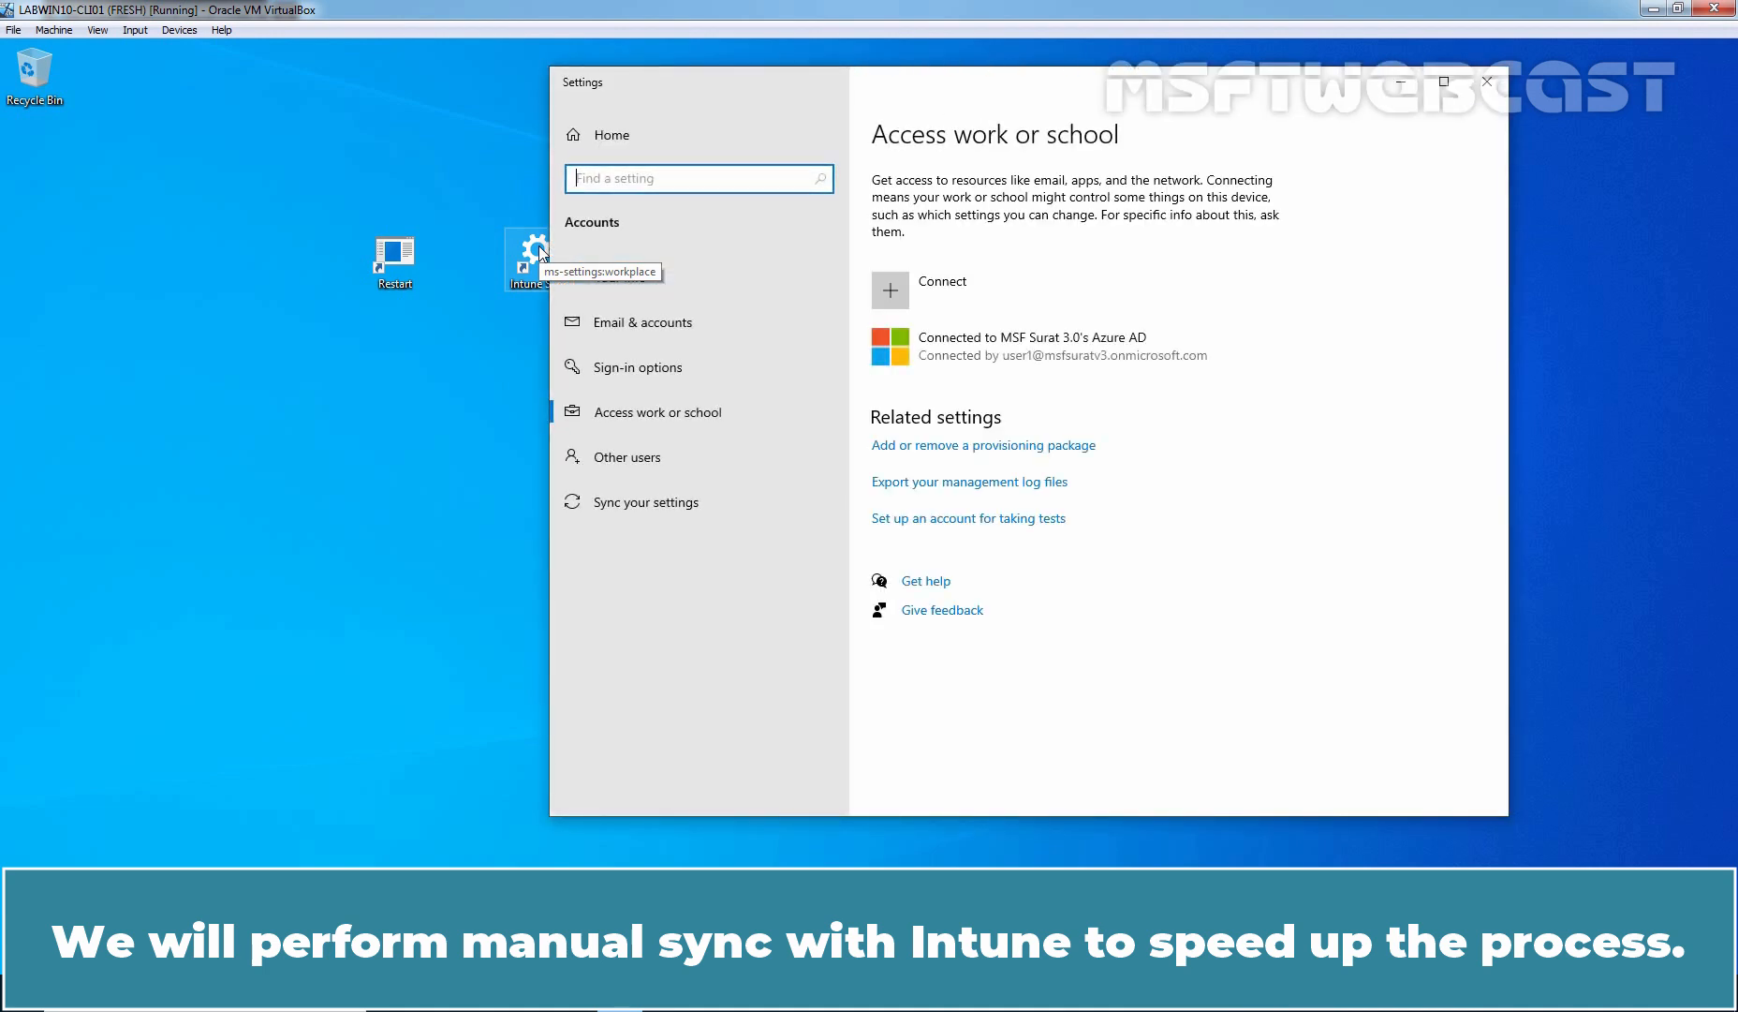
click(974, 349)
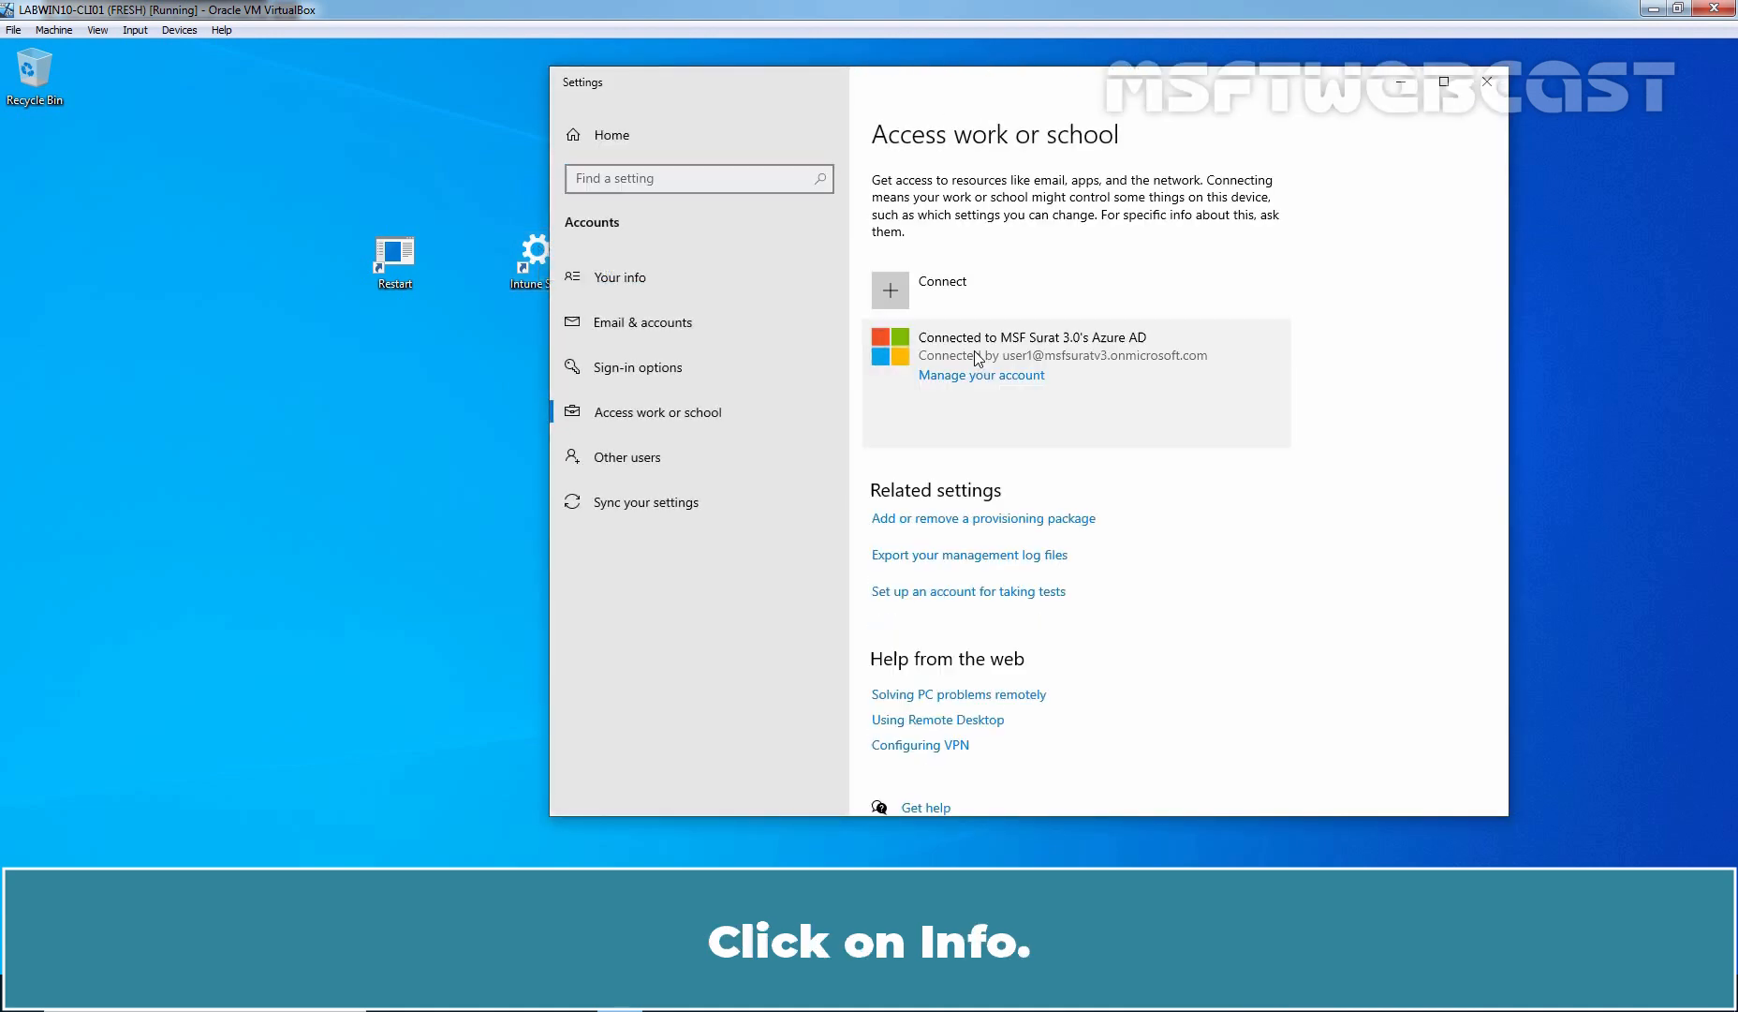
click(1138, 426)
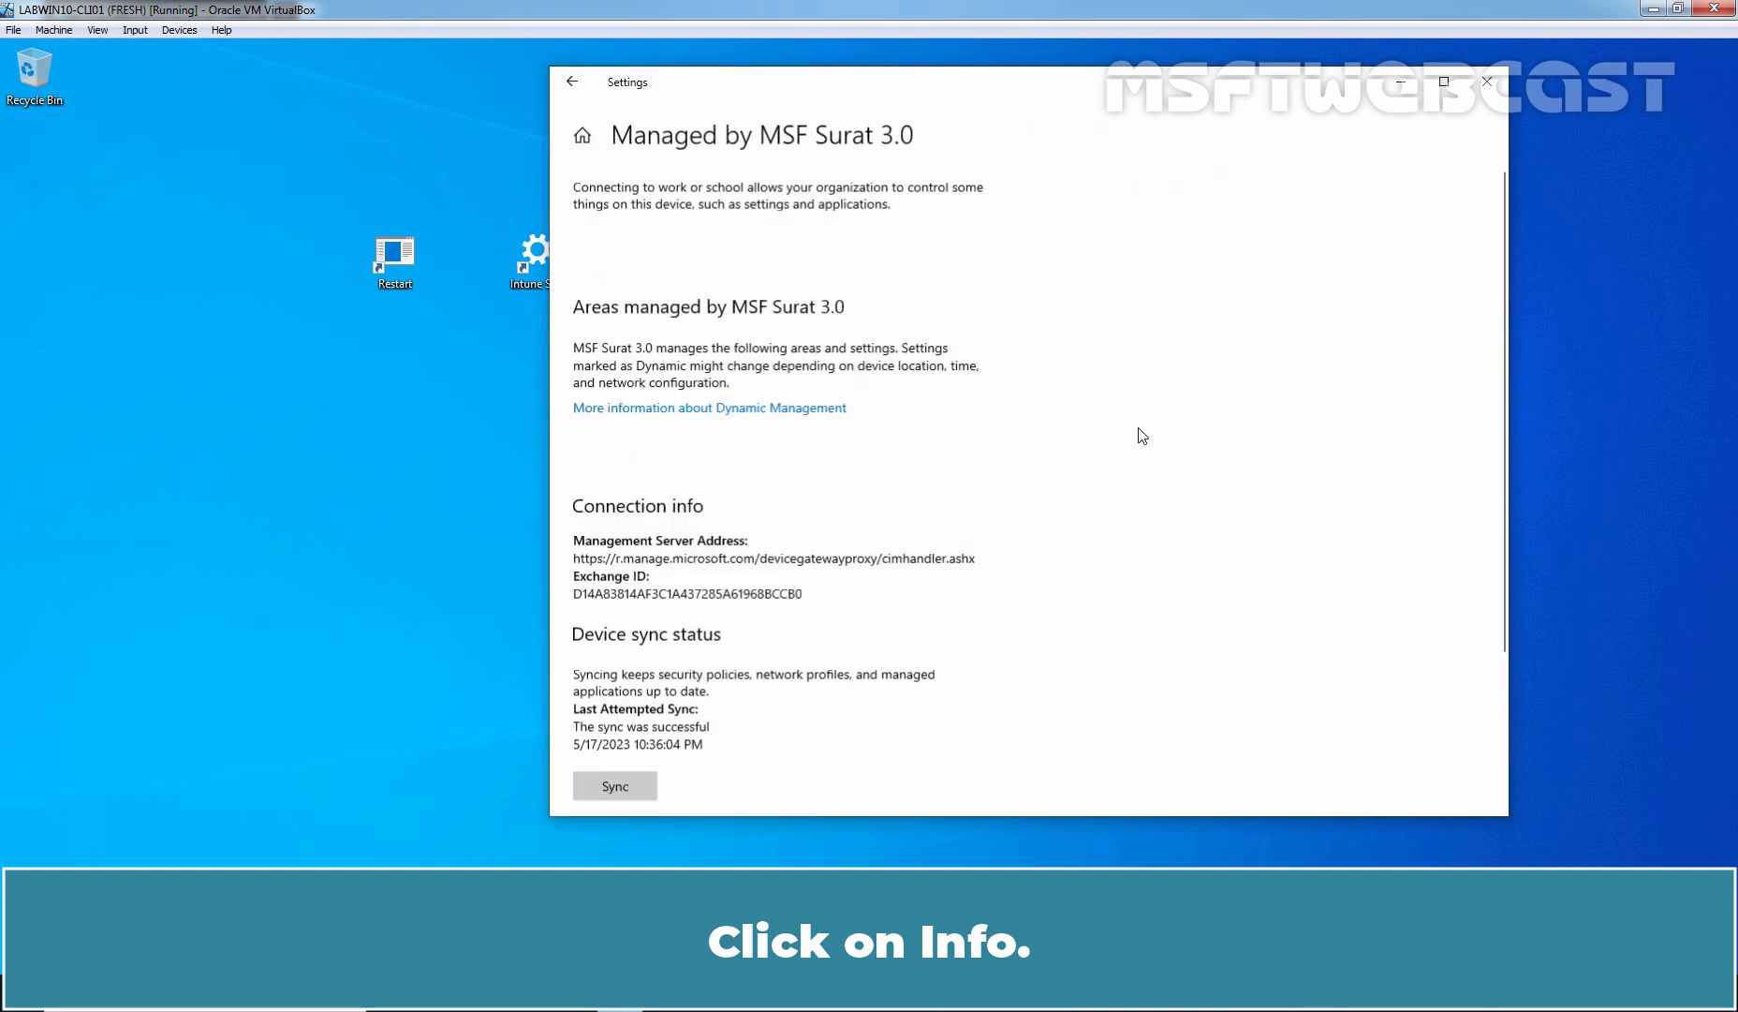
scroll(880, 596, down, 3)
click(616, 583)
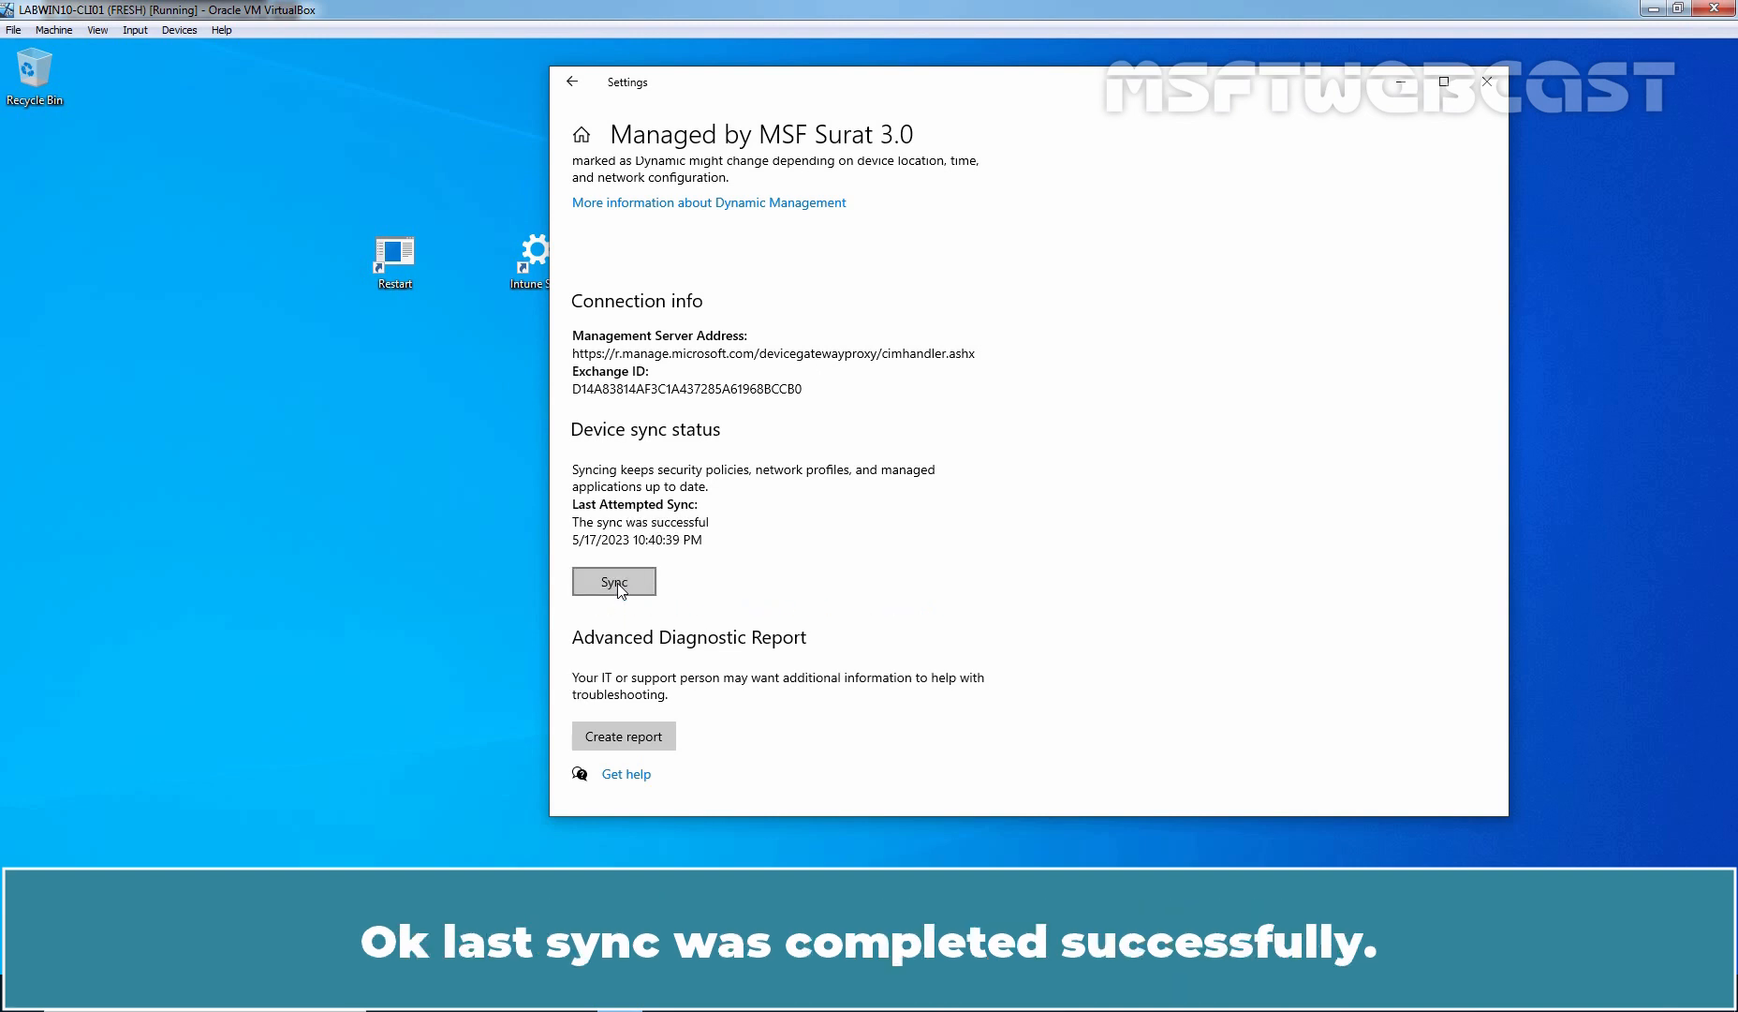
click(1489, 86)
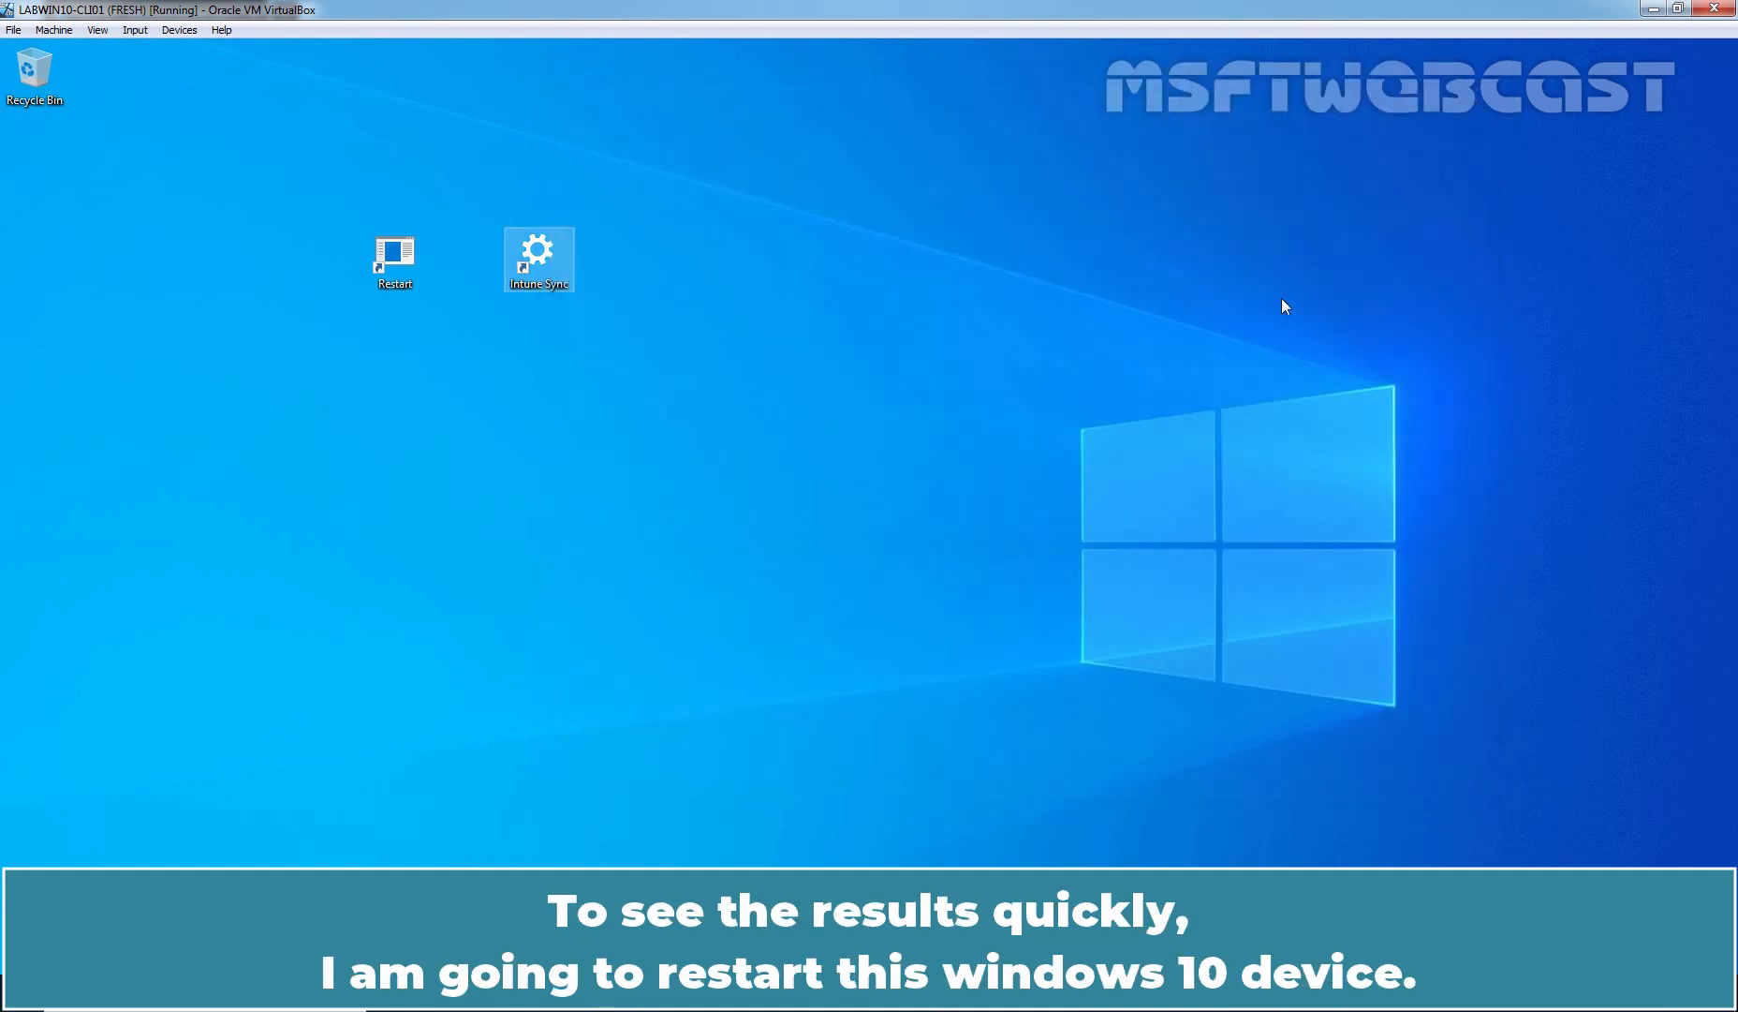
Restart the Windows 10 device and sign back in with the account PIN.
double_click(396, 261)
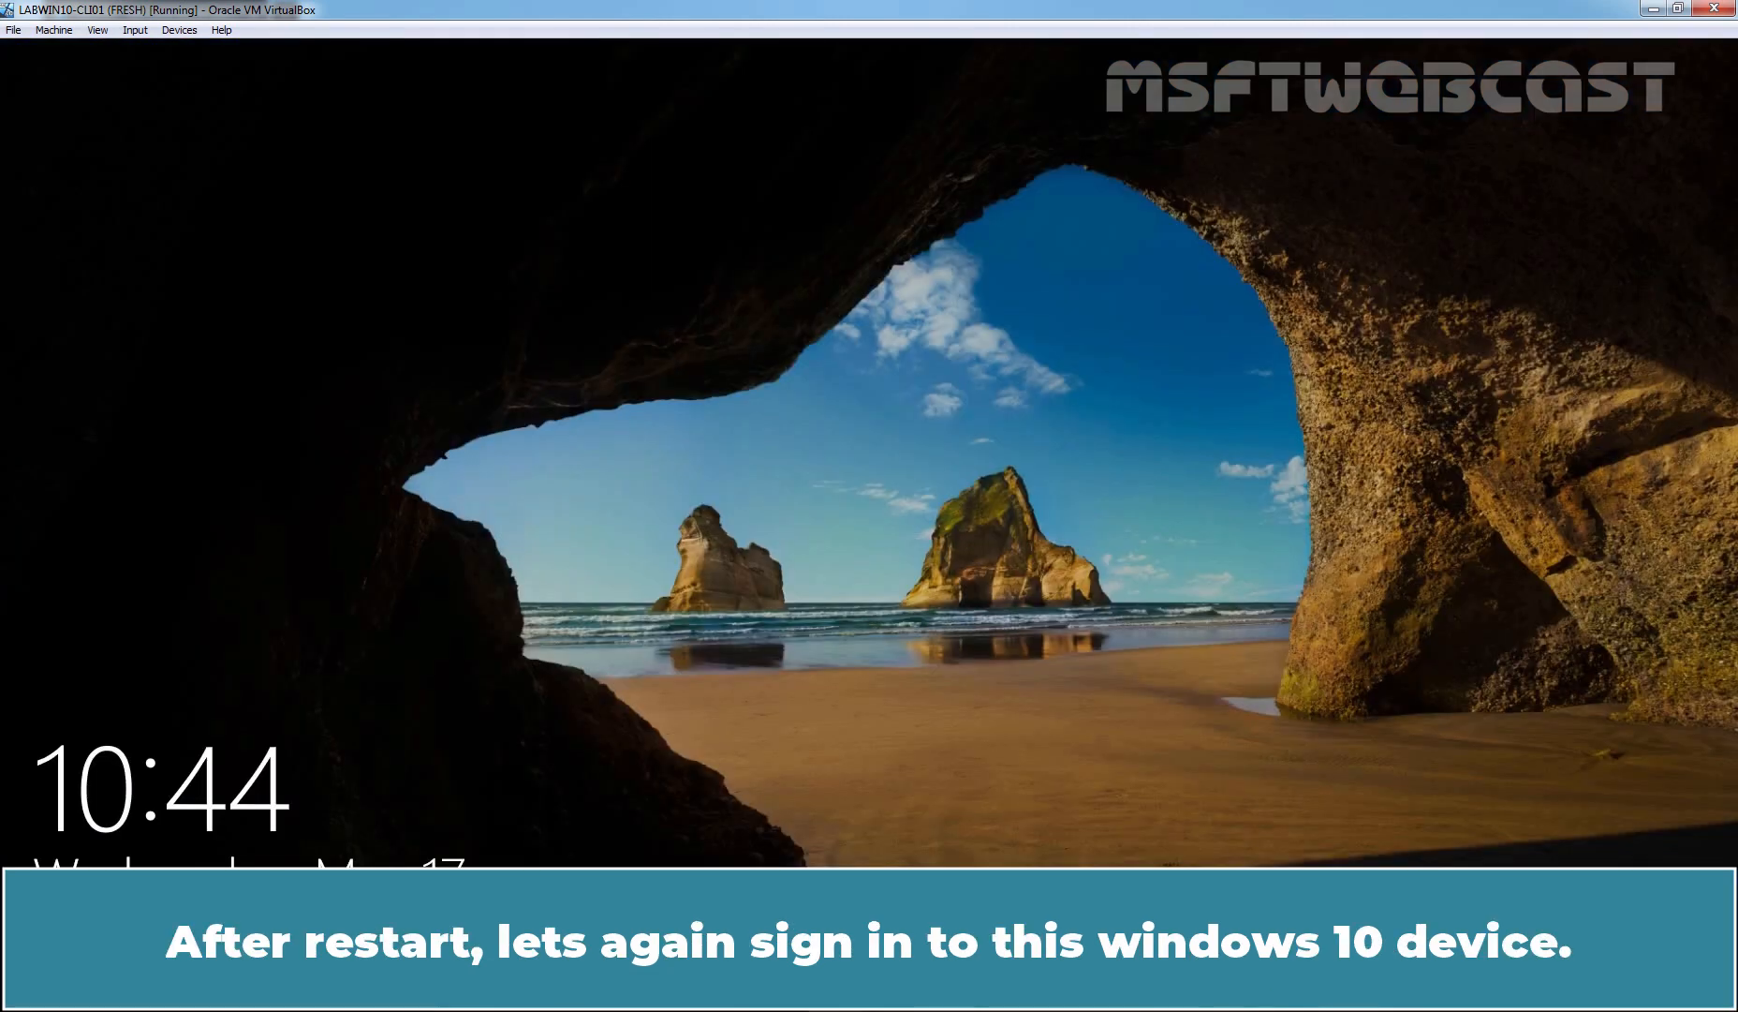
click(778, 485)
text(••••••)
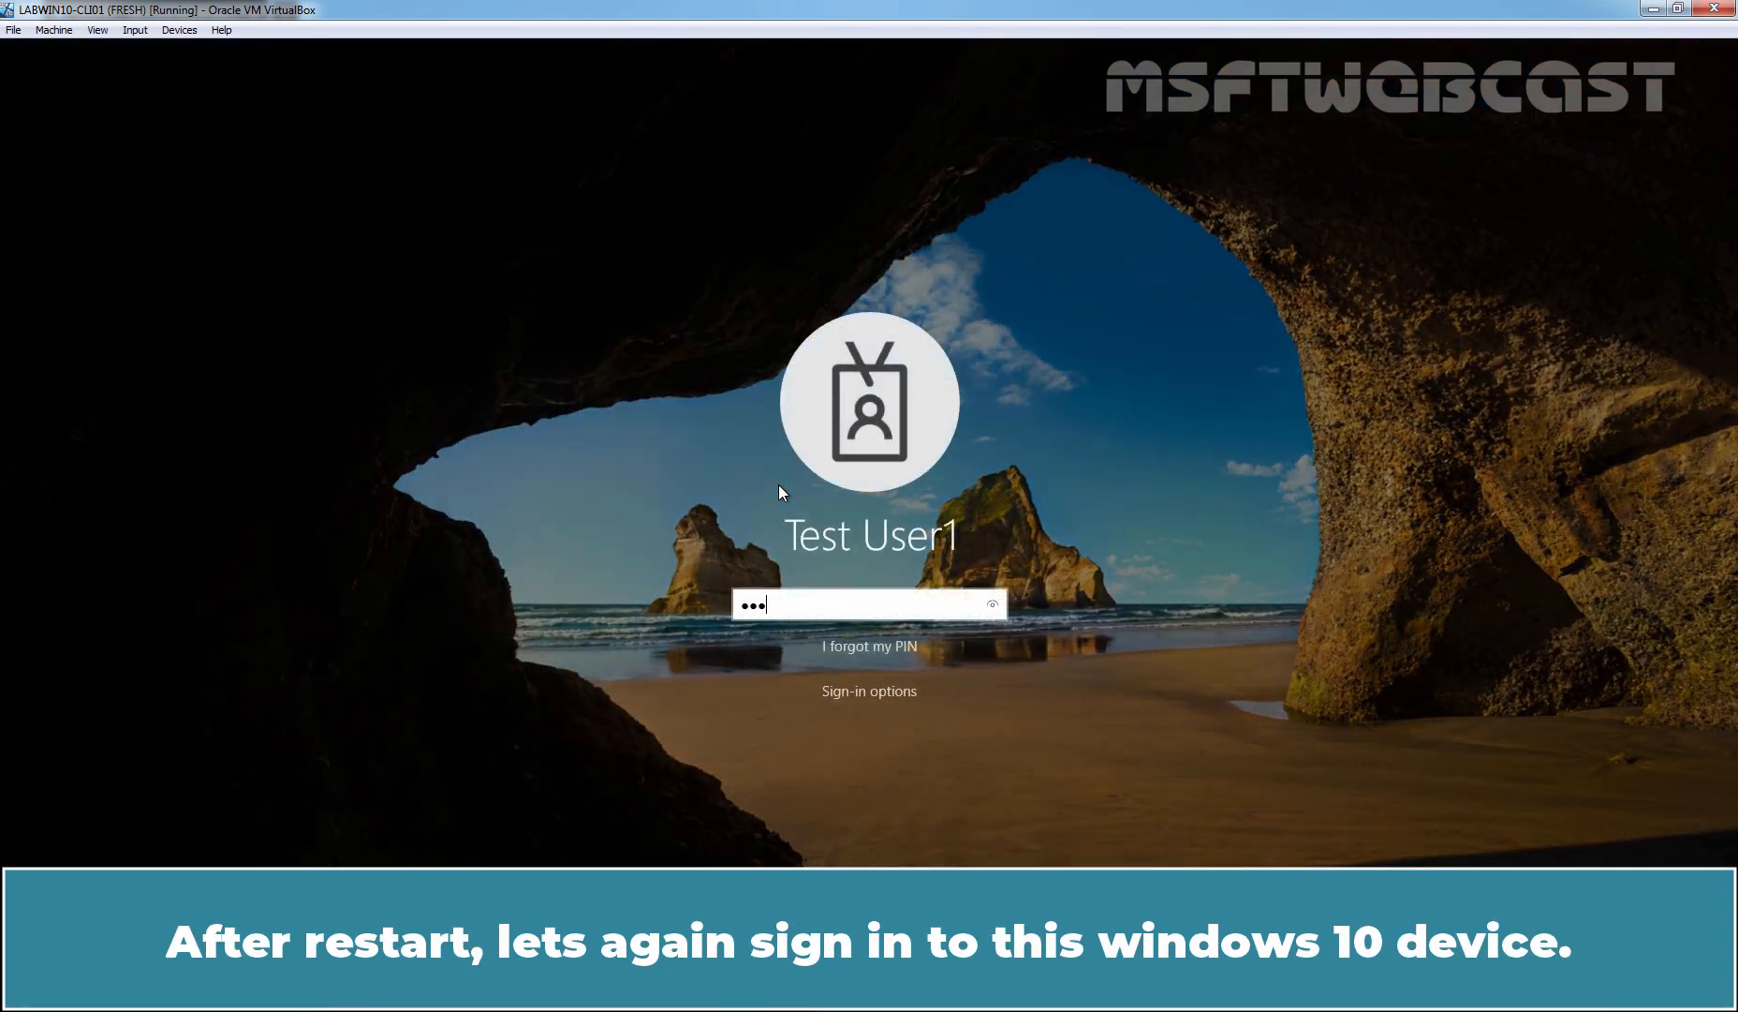
key(Return)
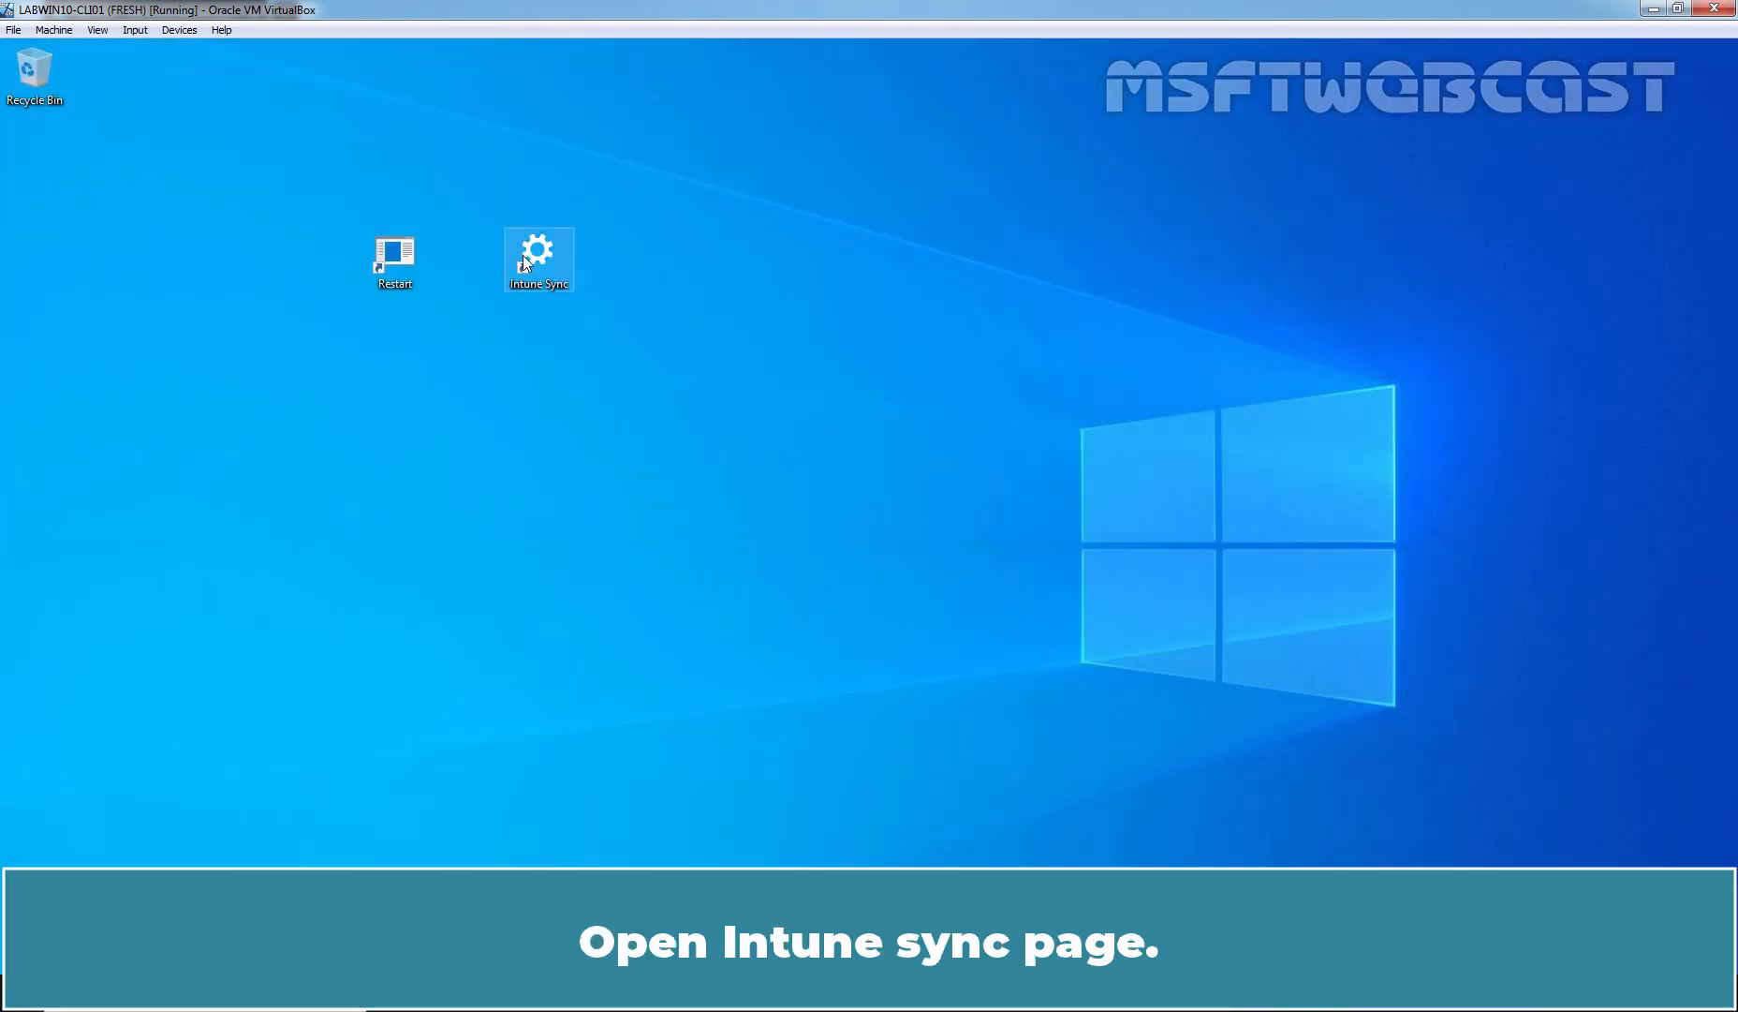
Start another manual Intune sync from the info page of the connected Azure AD work account.
double_click(522, 256)
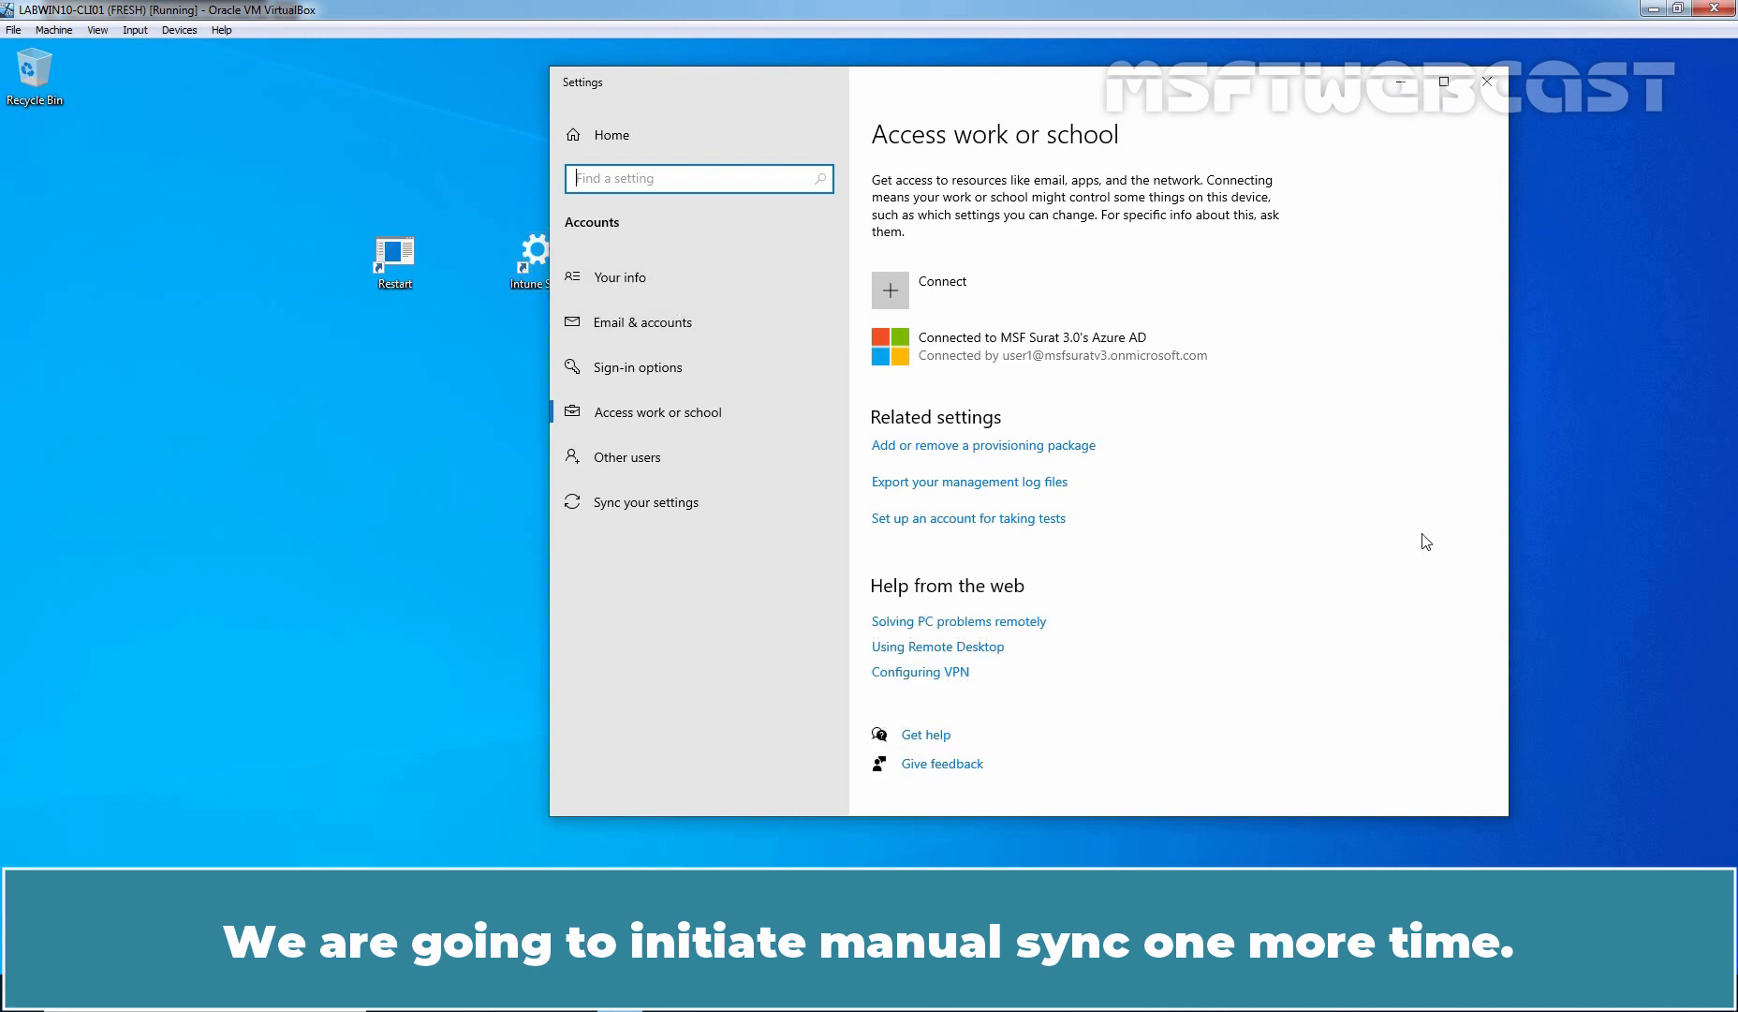
click(1105, 346)
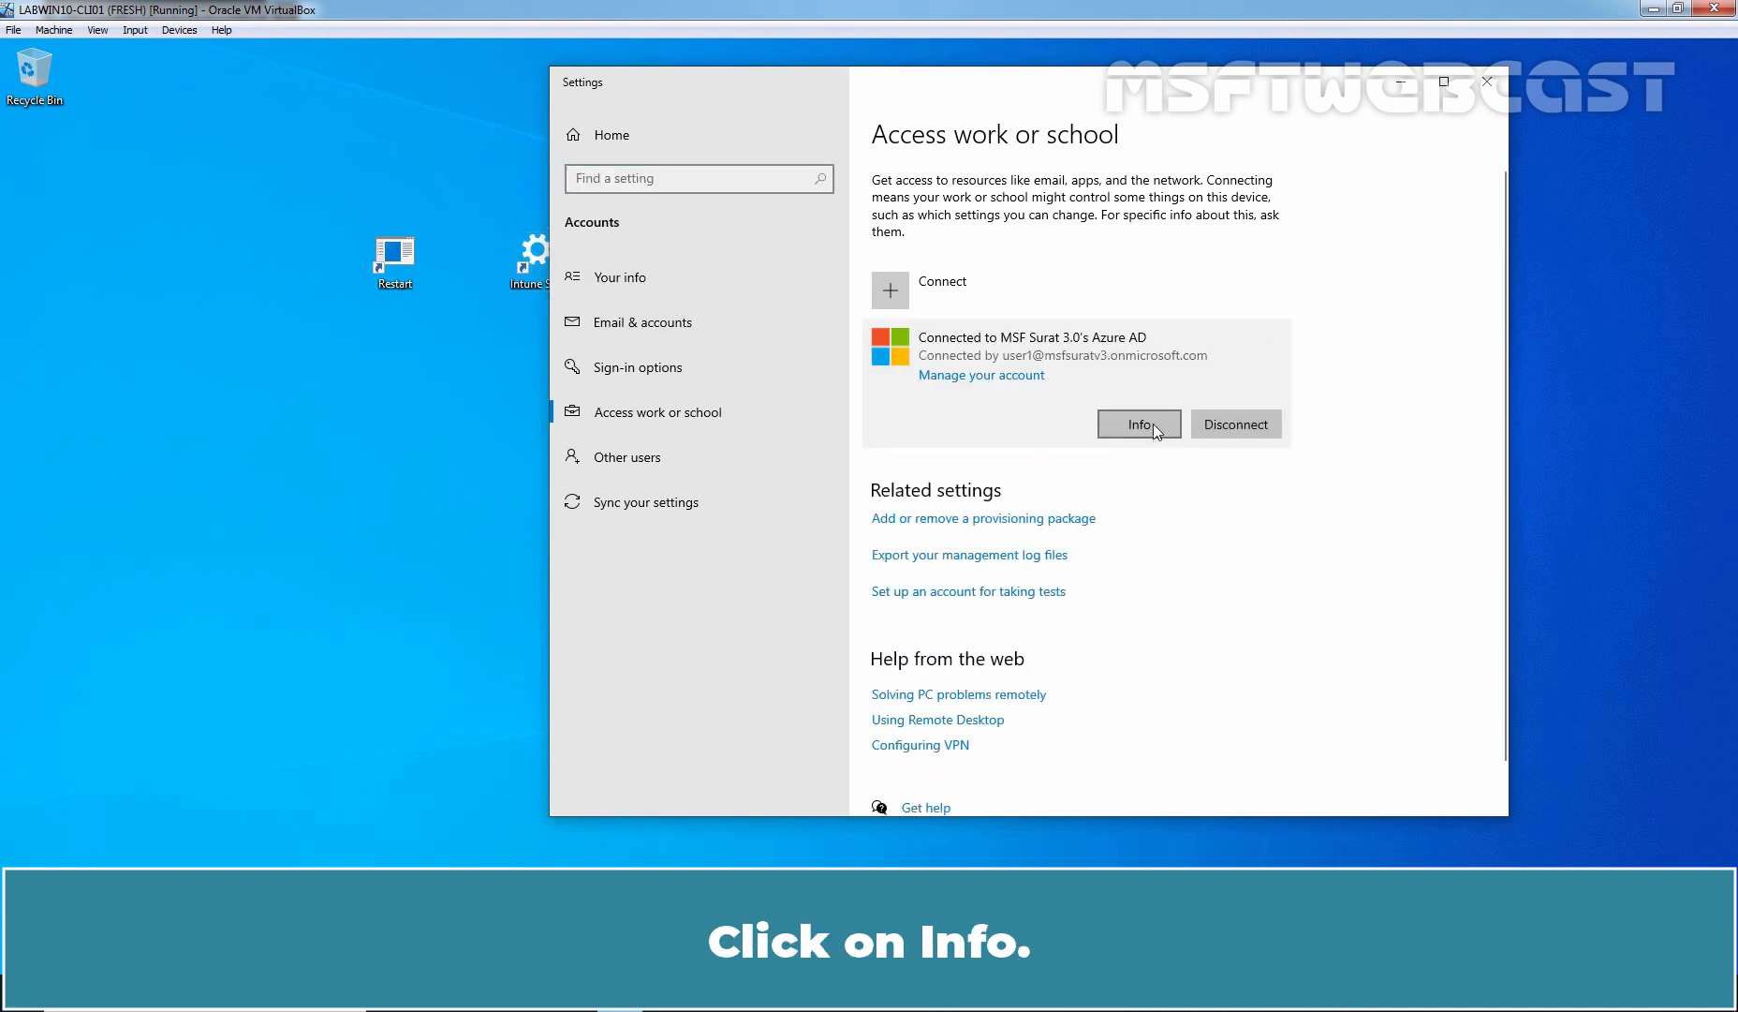
click(1140, 424)
scroll(1148, 426, down, 3)
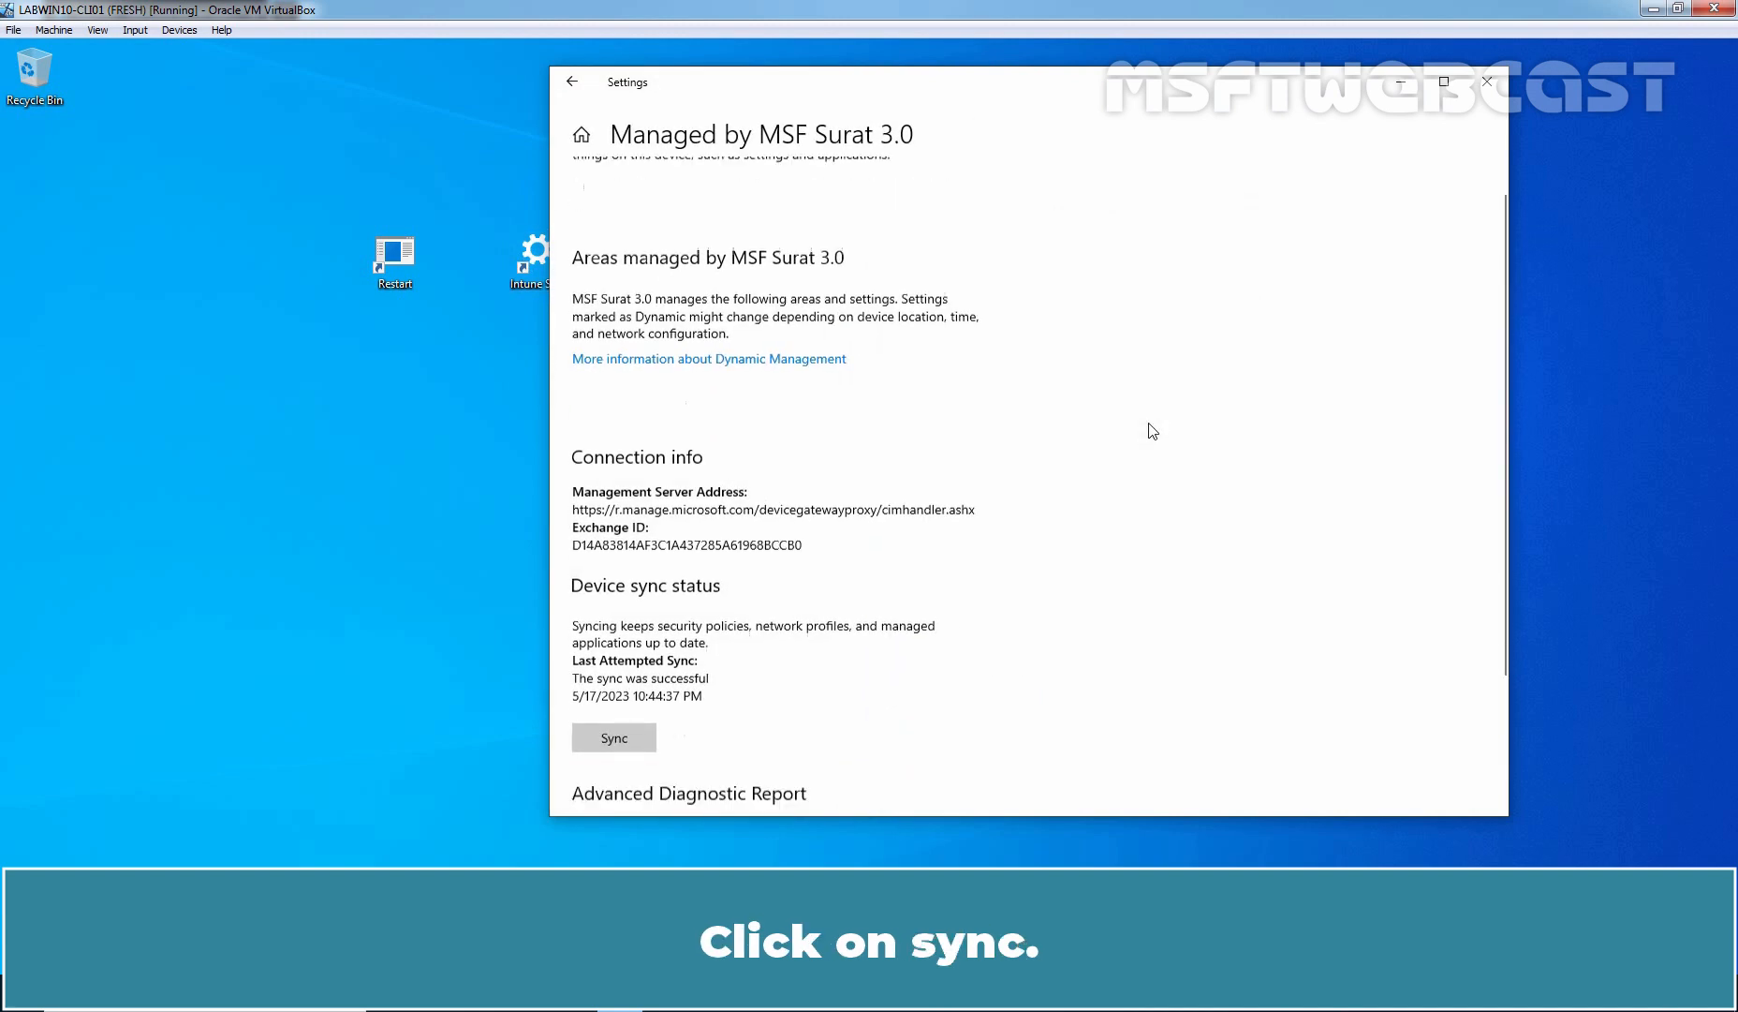
click(613, 583)
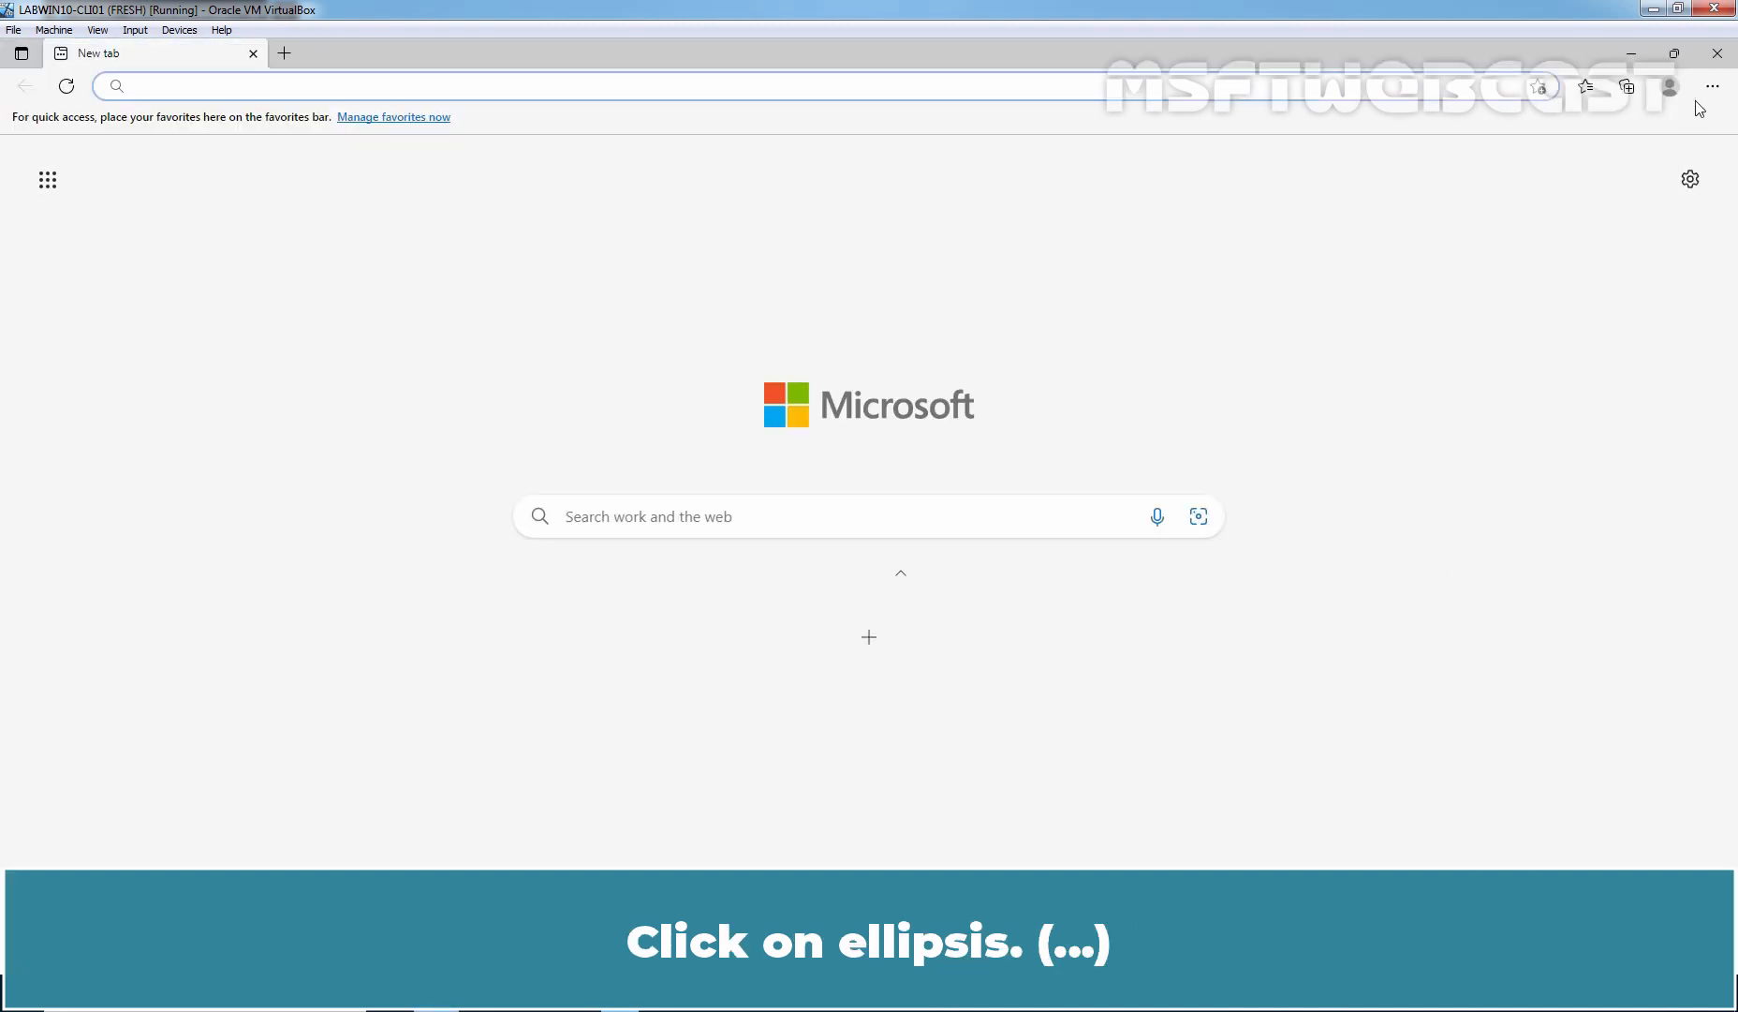
In Microsoft Edge's privacy, search, and services settings, check the management status of Block potentially unwanted apps in the Security section.
click(1712, 87)
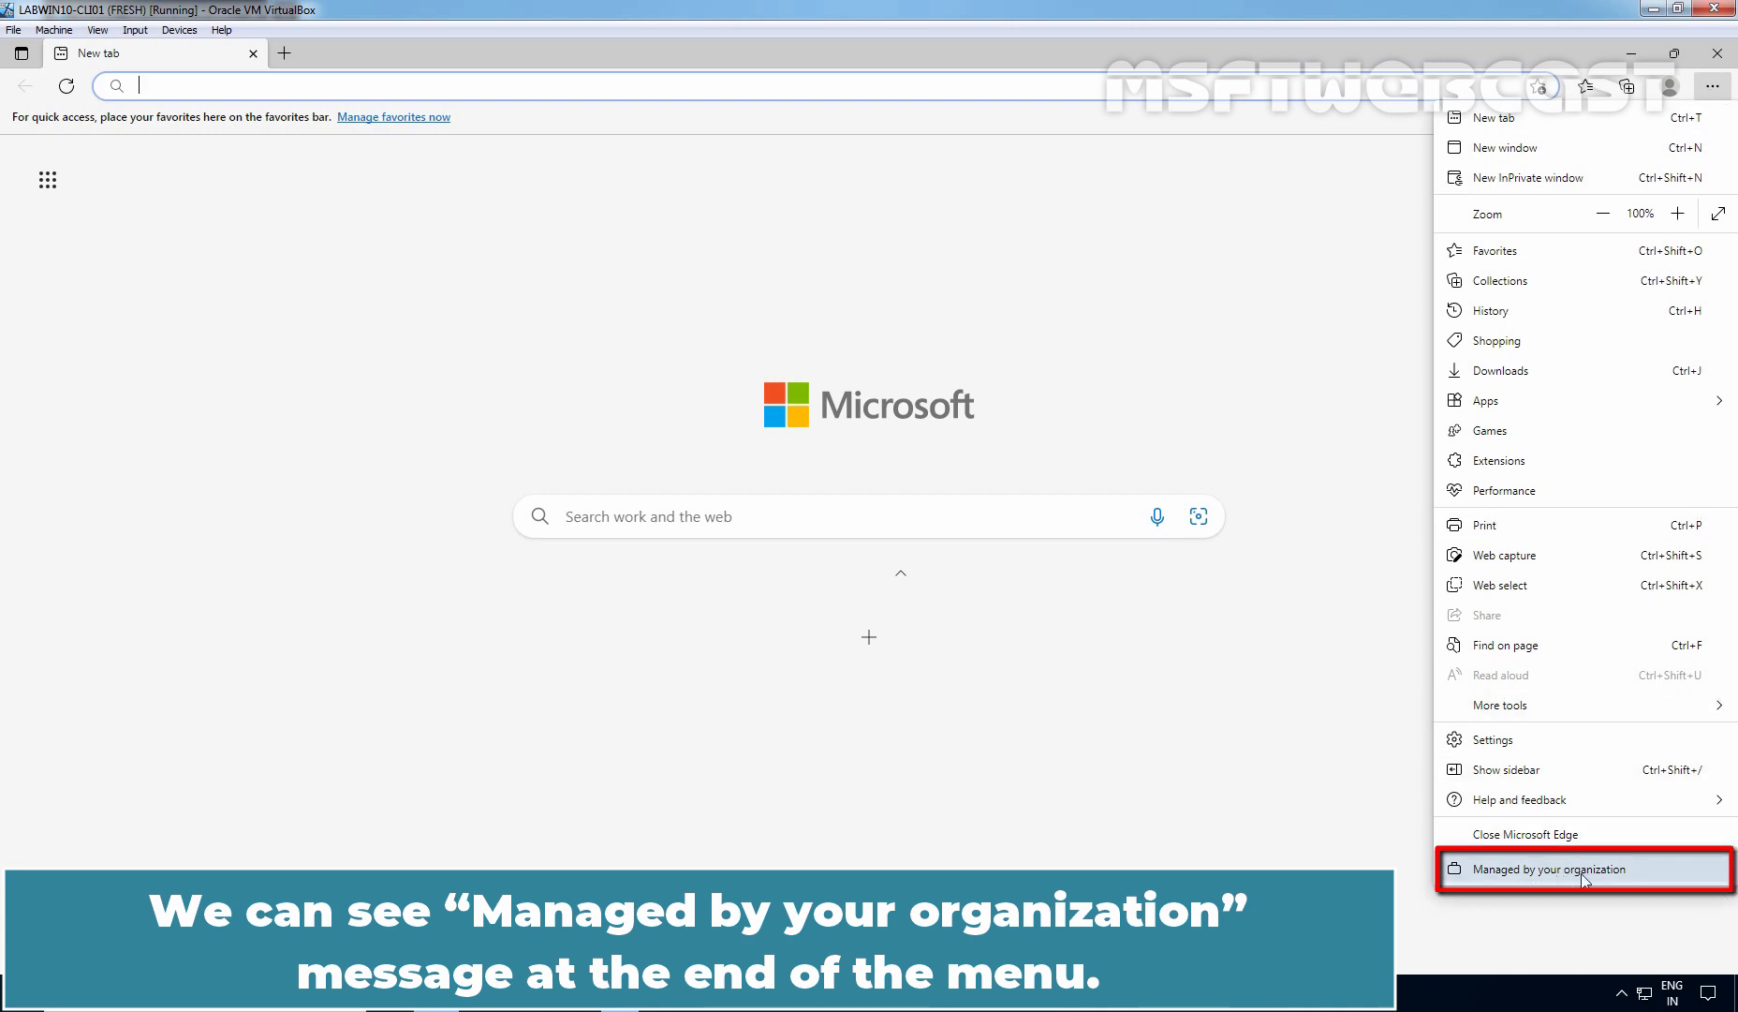
click(1510, 739)
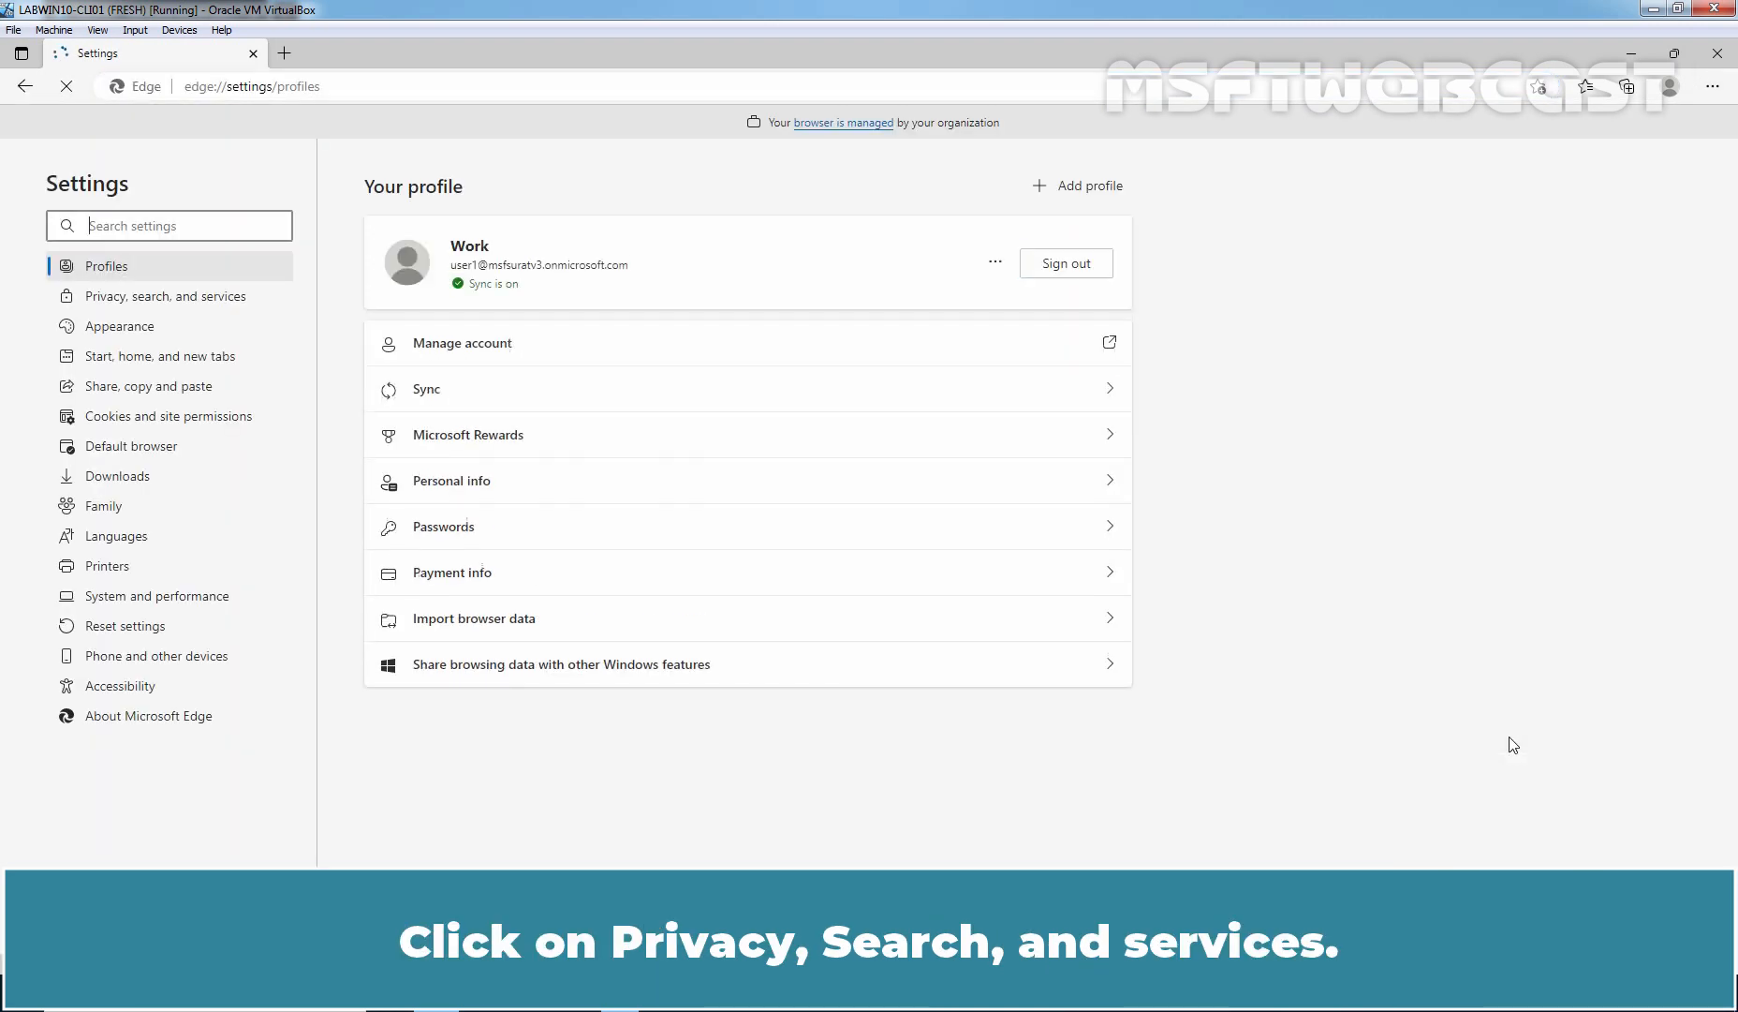
click(216, 298)
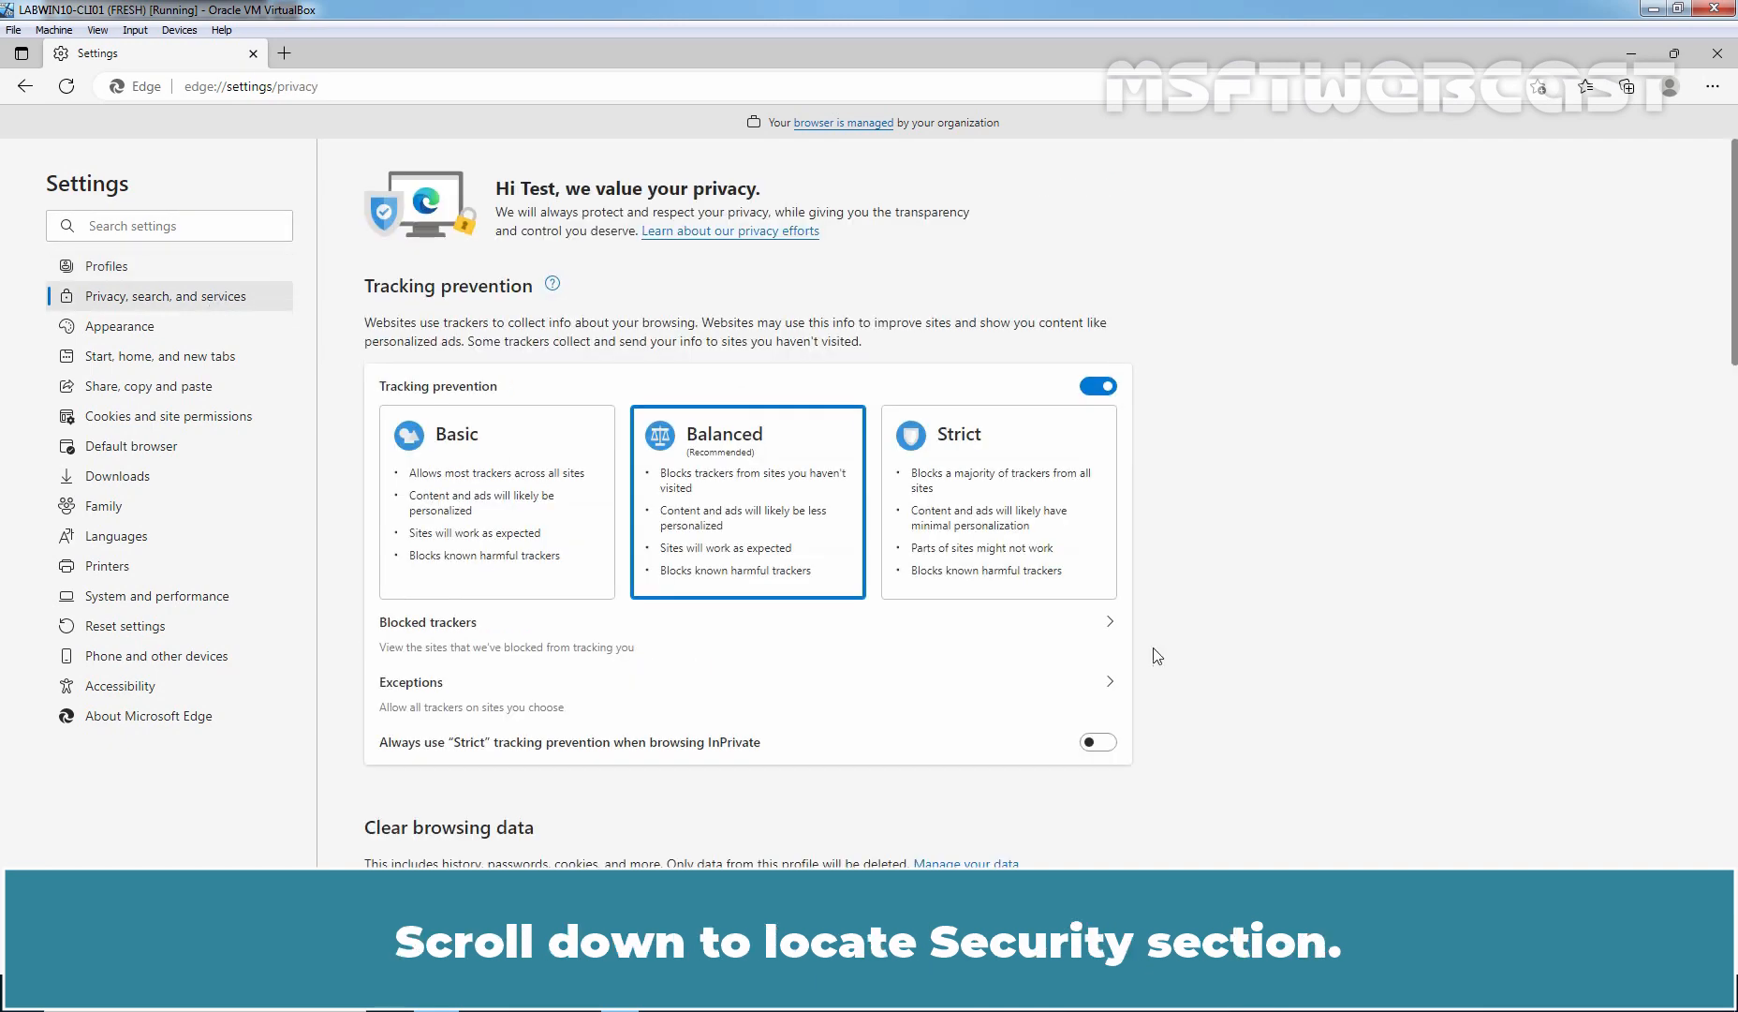
scroll(1264, 524, down, 10)
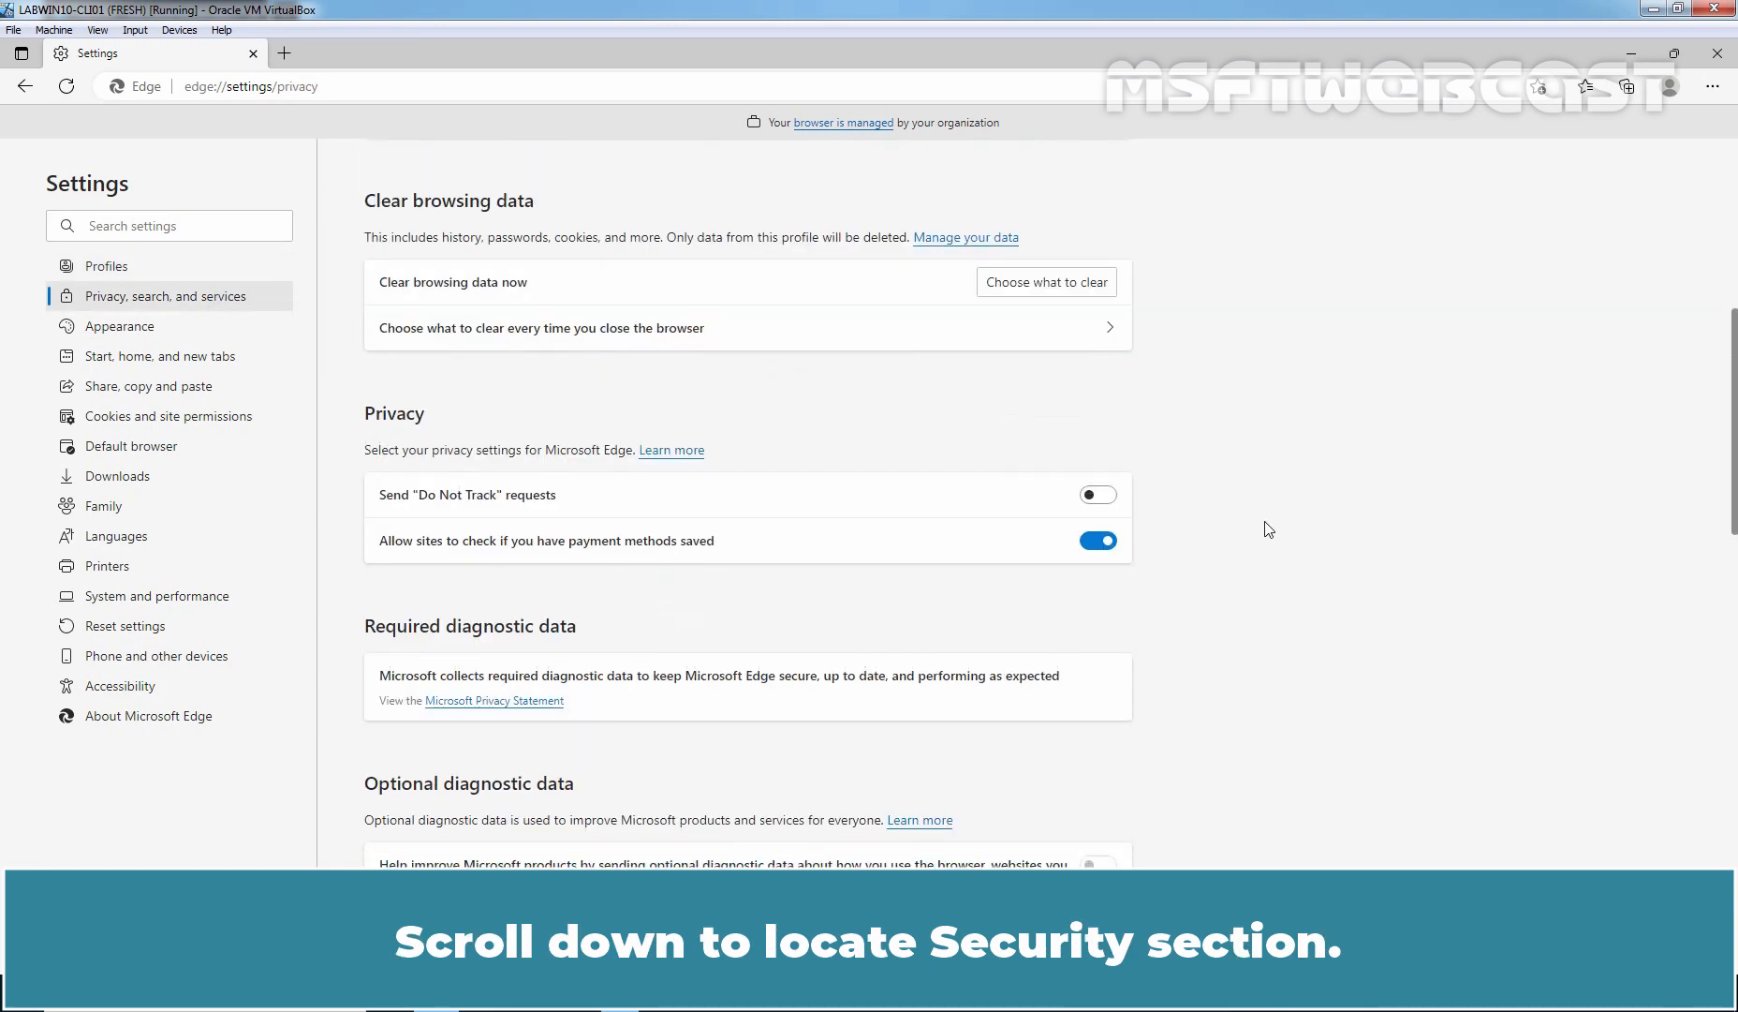
scroll(1268, 529, down, 5)
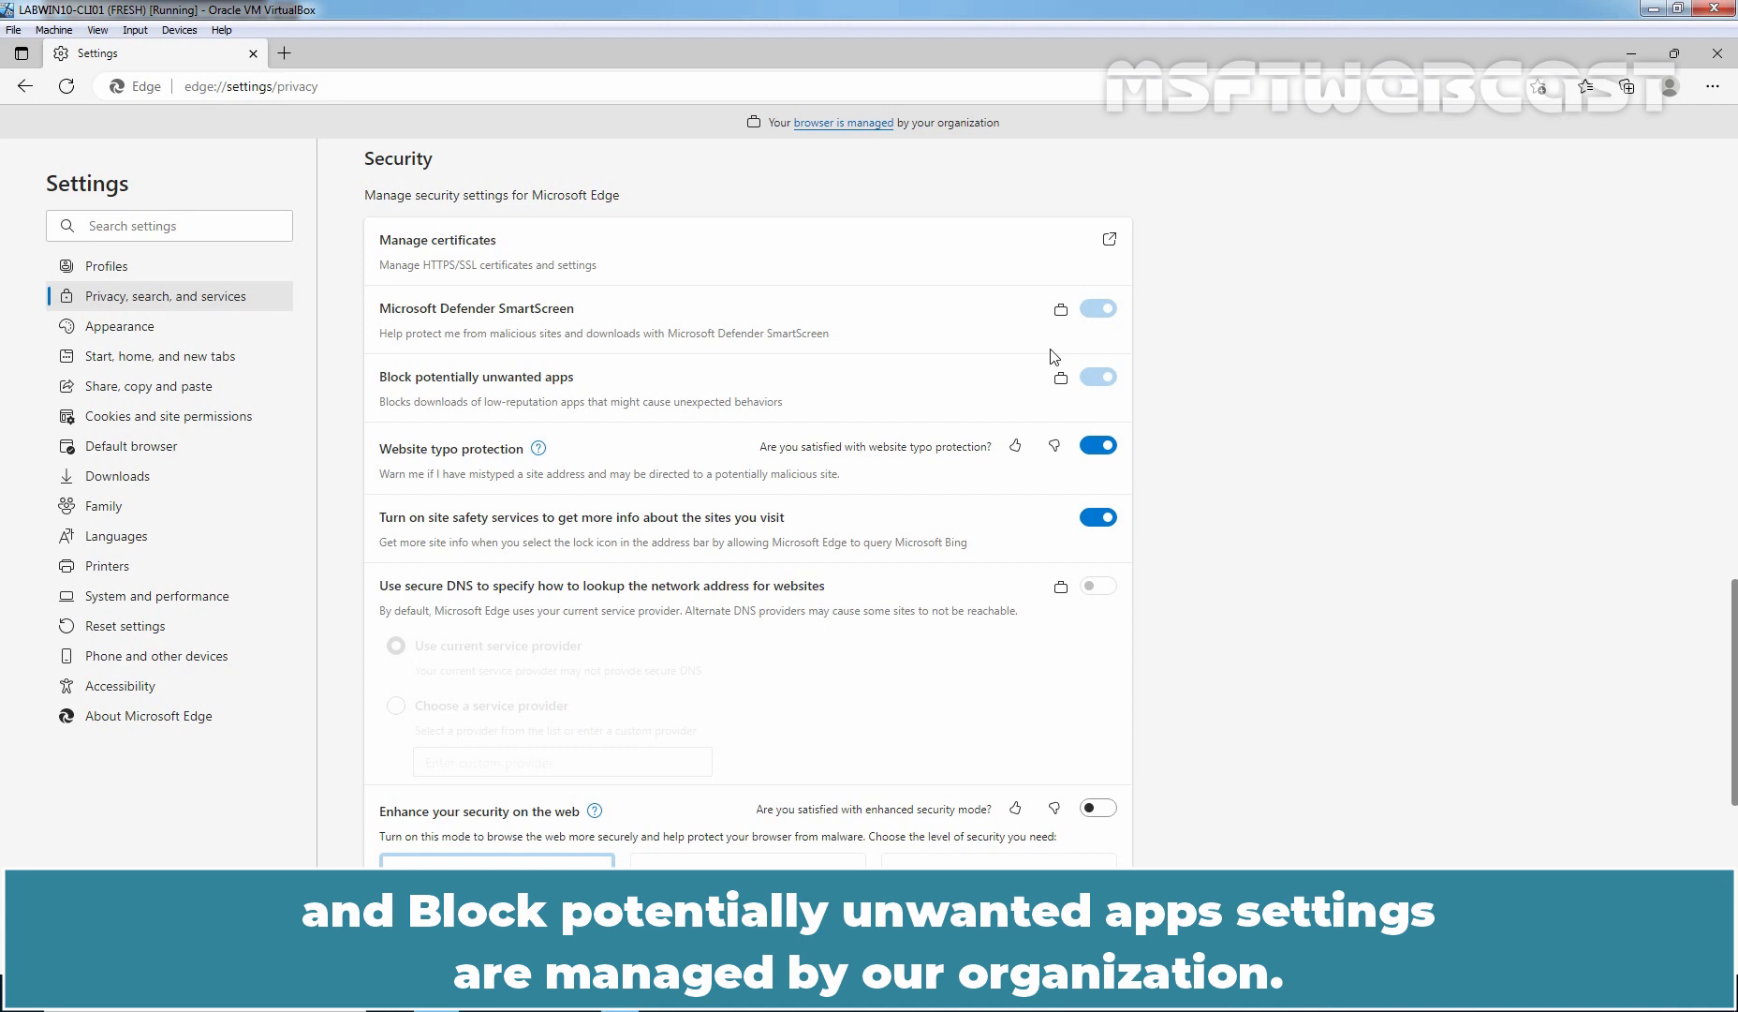
mouse_move(1059, 375)
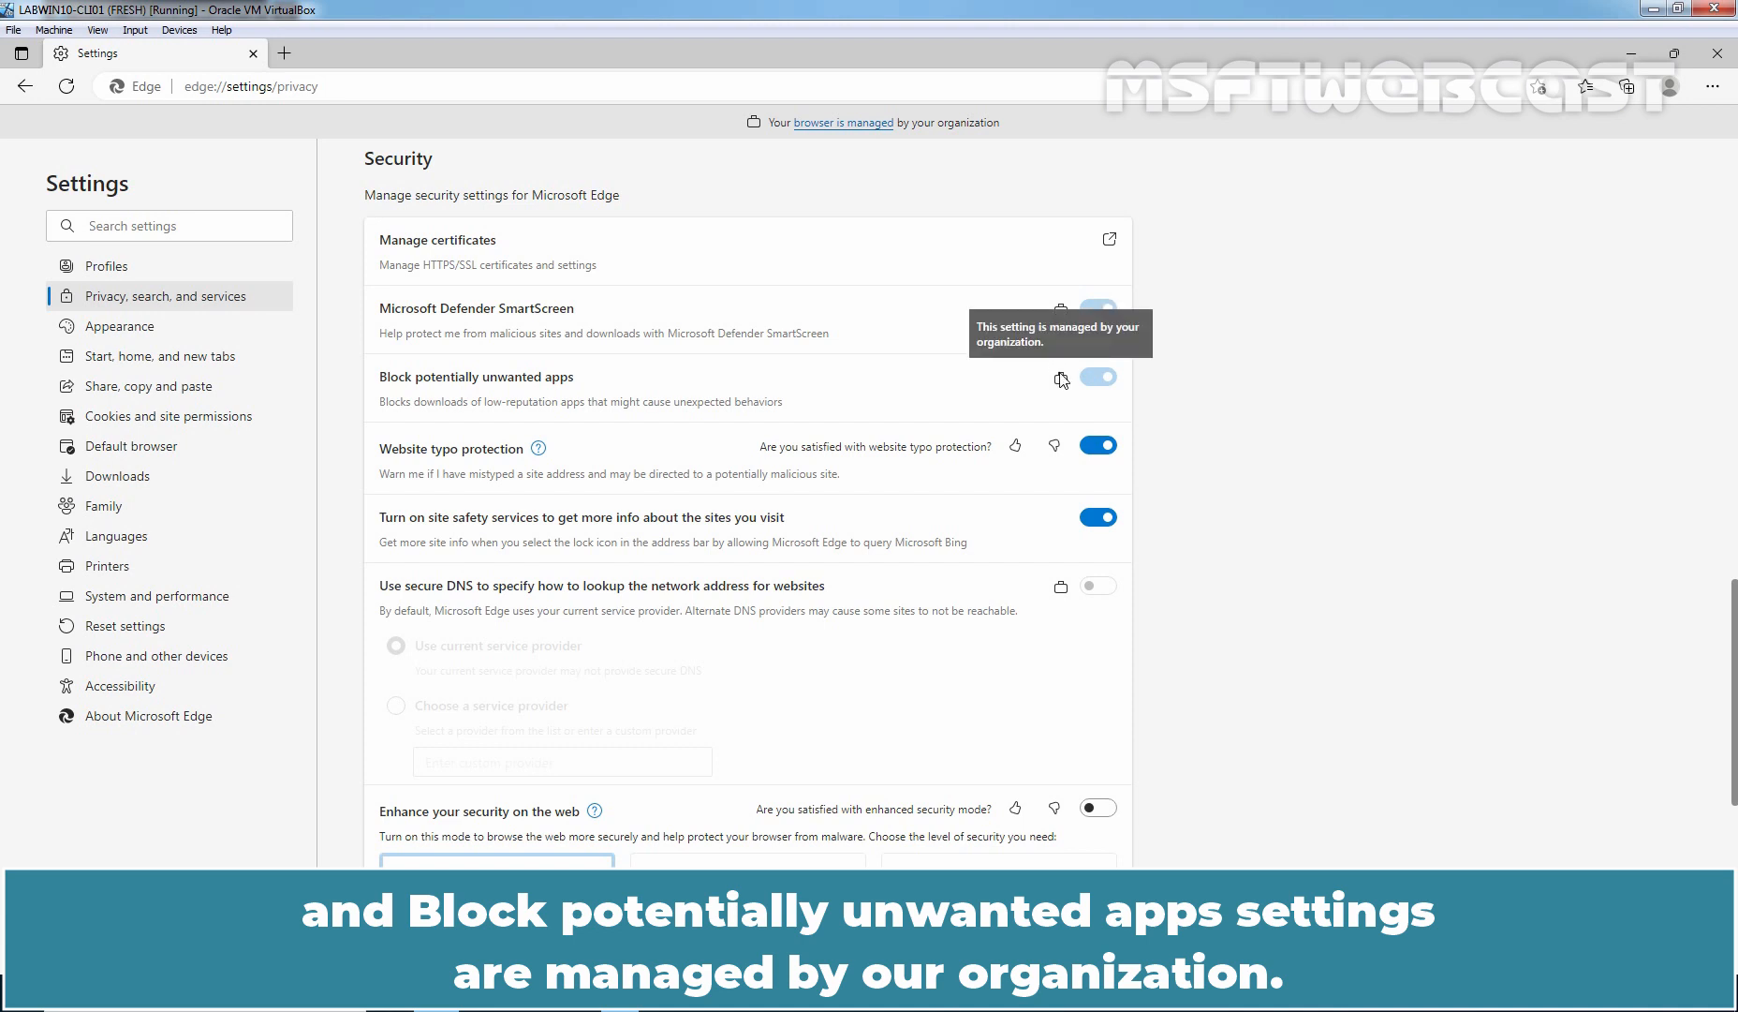